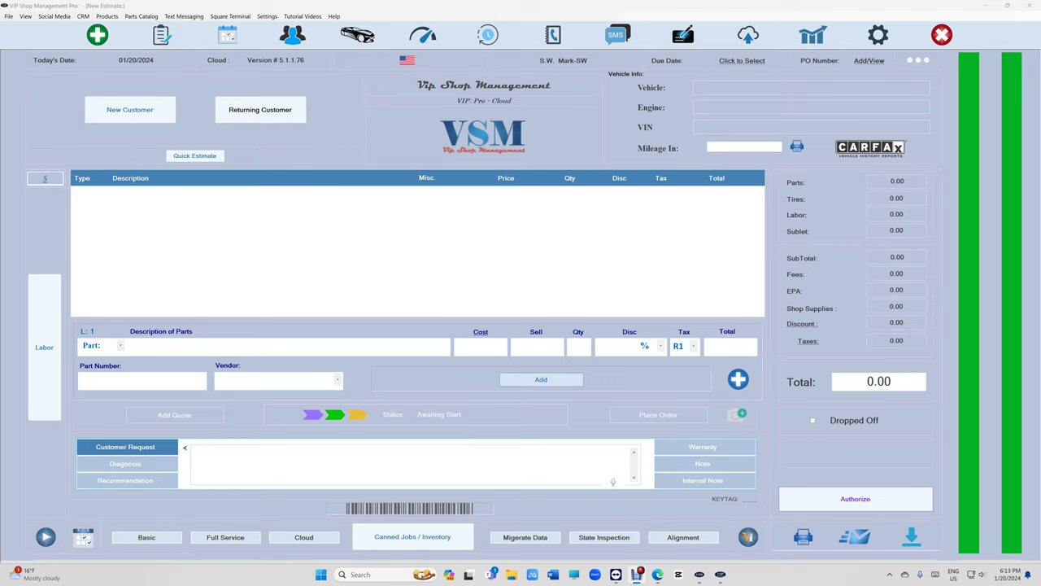
- Run a software update check from the Help menu; the version stays 5.1.1.76
{"action": "left_click", "coordinate": [334, 16]}
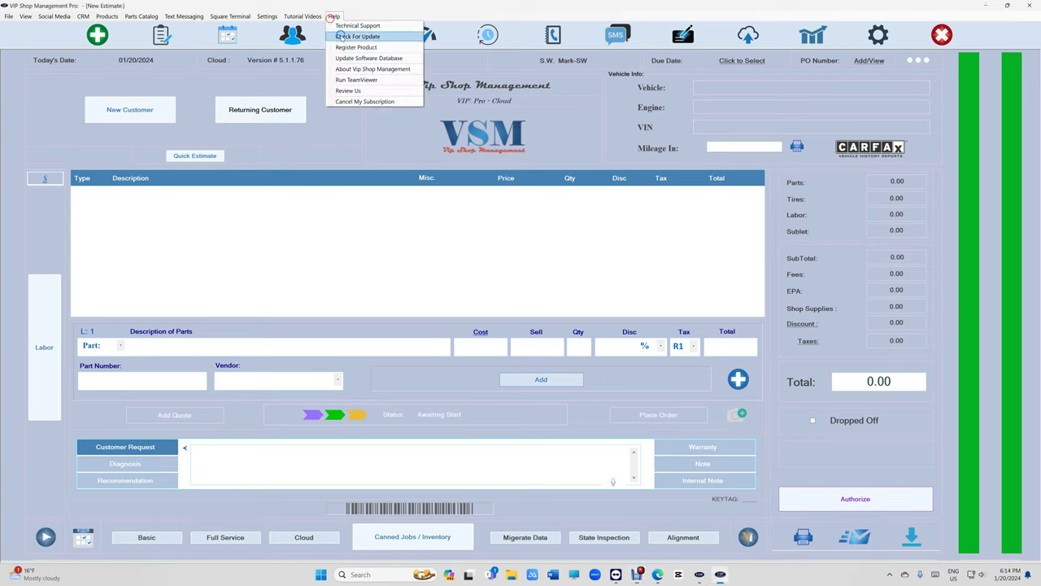
{"action": "left_click", "coordinate": [342, 36]}
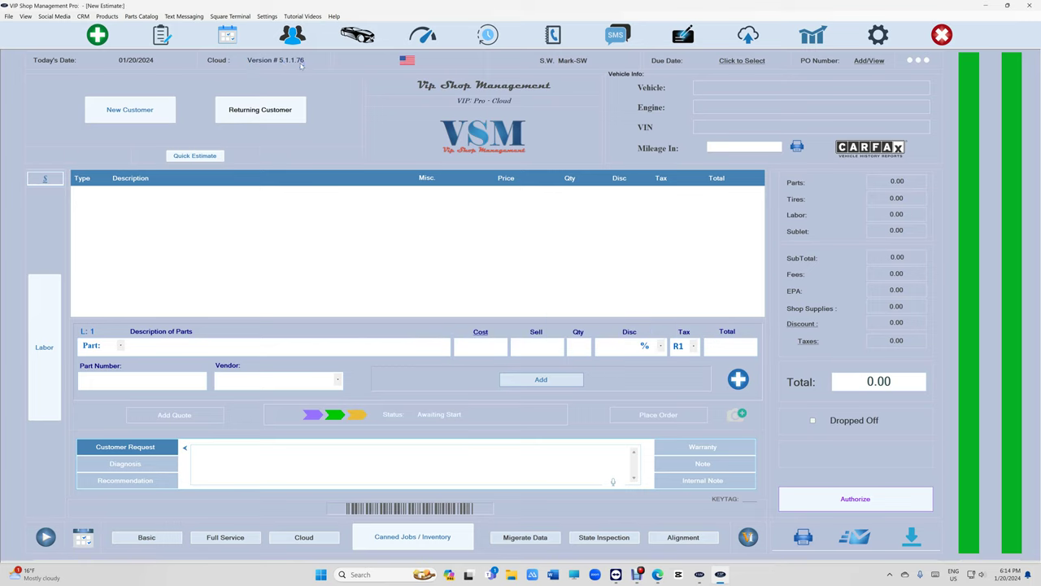
- Search the returning customers by name and select the matching customer
{"action": "left_click", "coordinate": [280, 112]}
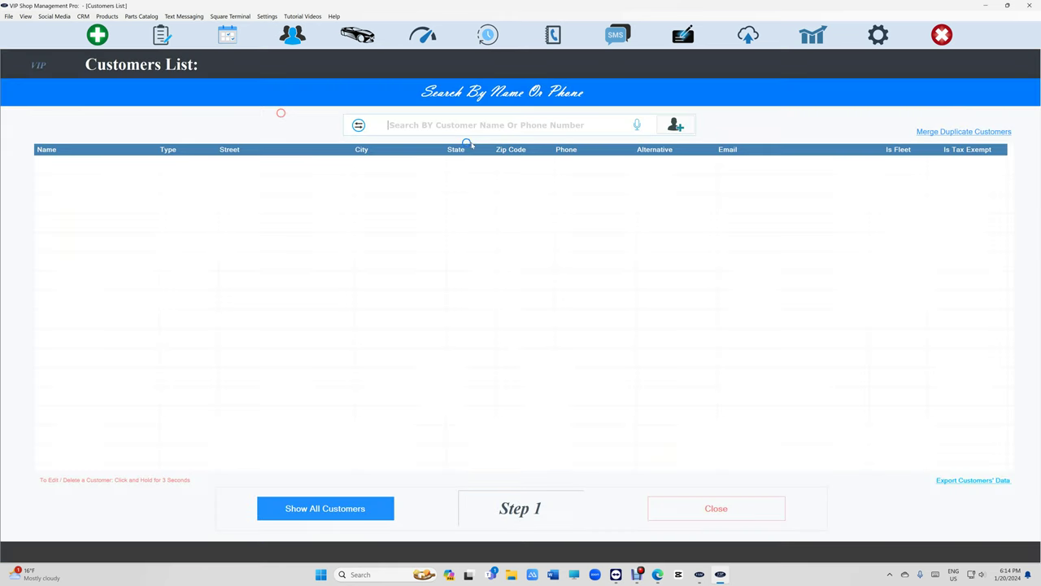
{"action": "type", "text": "mark is"}
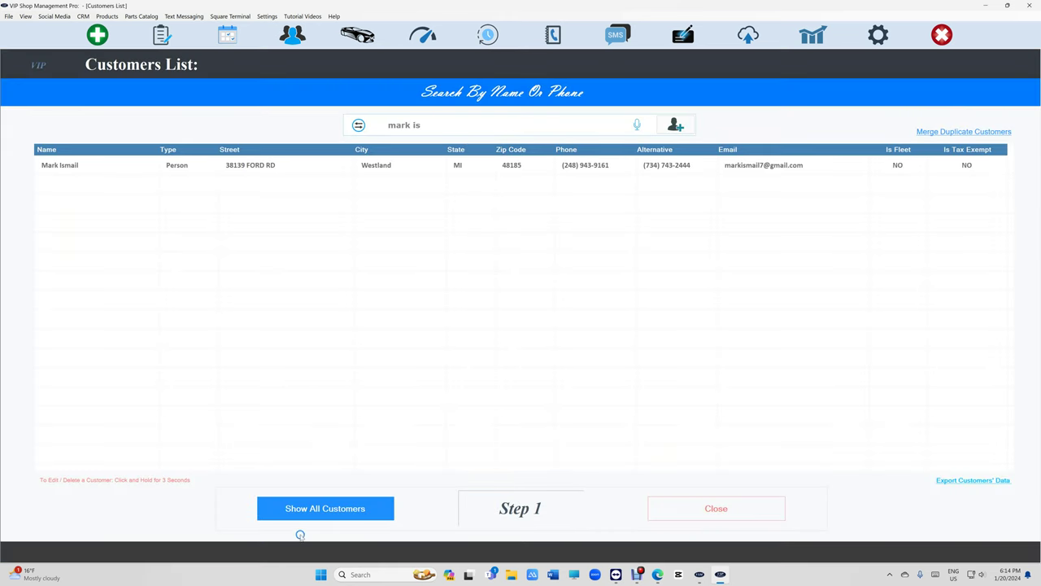
{"action": "left_click", "coordinate": [348, 164]}
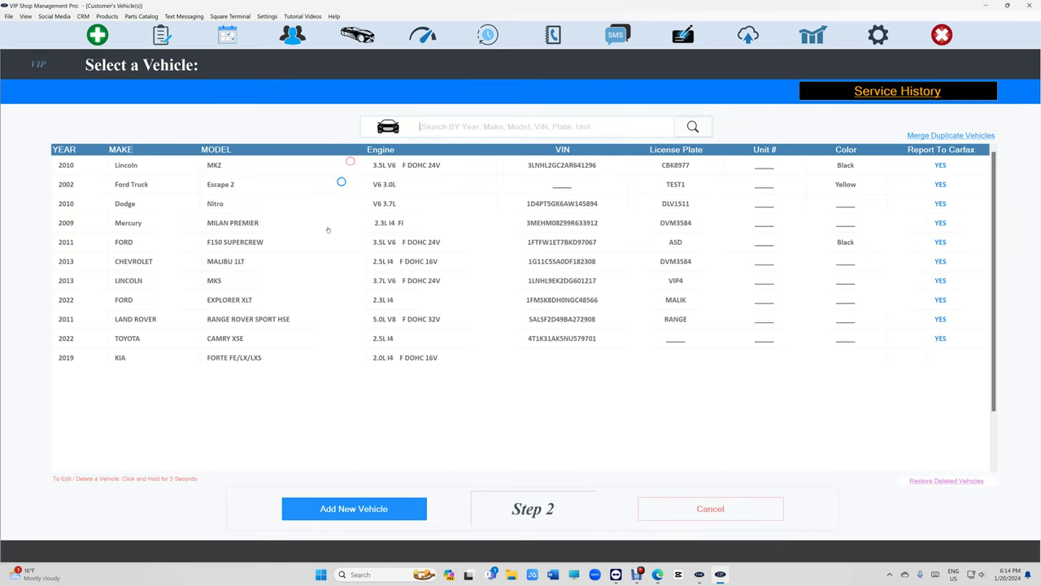
{"action": "left_click", "coordinate": [338, 507]}
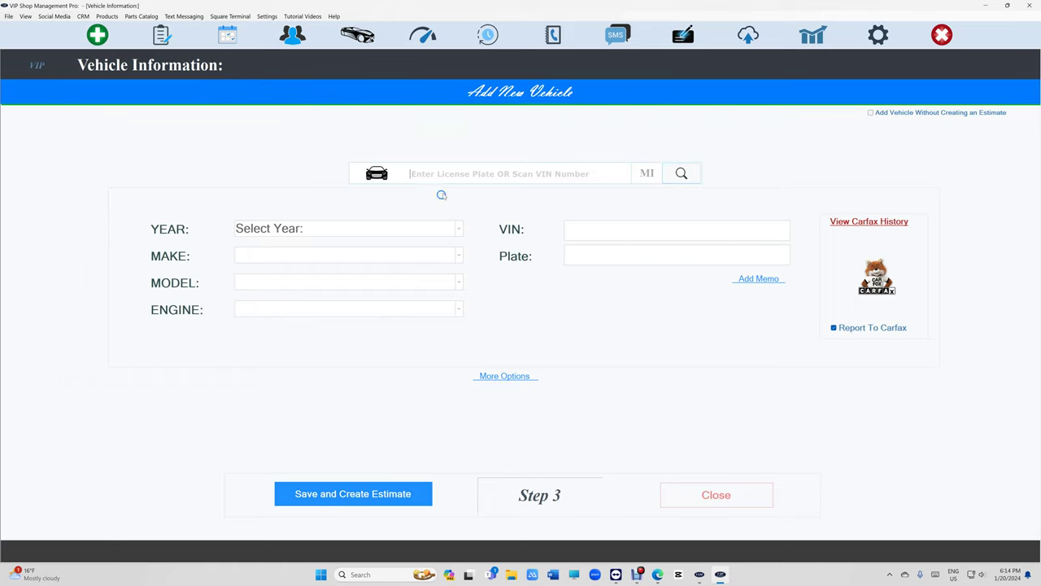
{"action": "left_click", "coordinate": [444, 176]}
{"action": "type", "text": "VSM"}
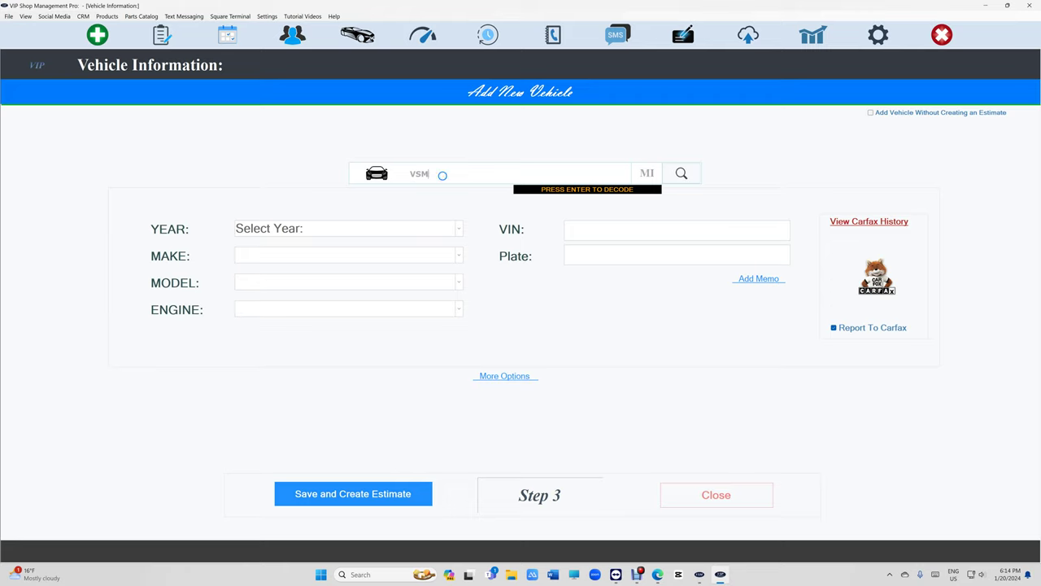
{"action": "left_click_drag", "start_coordinate": [442, 172], "coordinate": [281, 168]}
{"action": "key", "text": "BackSpace"}
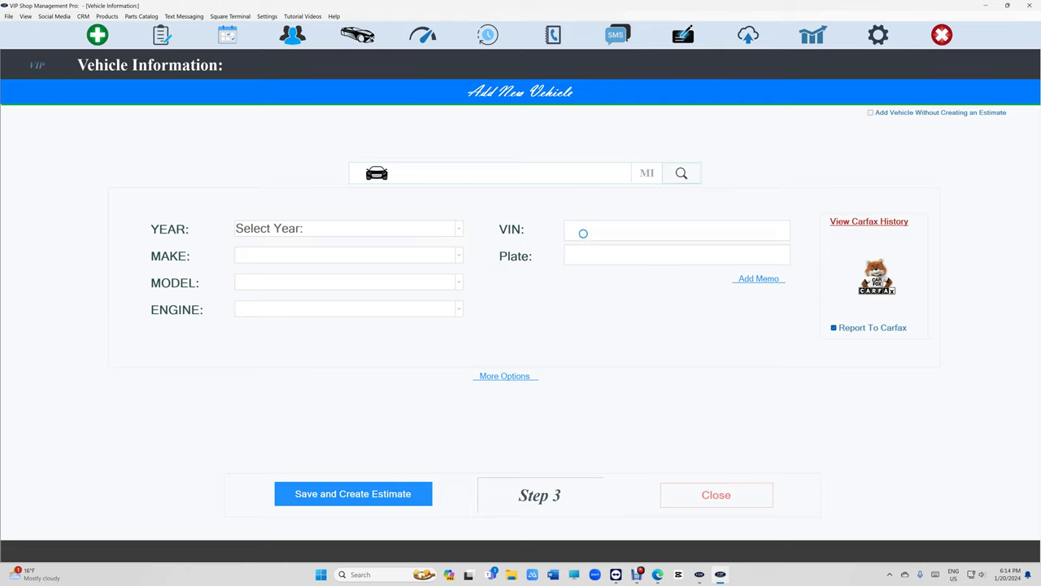
{"action": "left_click", "coordinate": [665, 256]}
{"action": "type", "text": "VSM"}
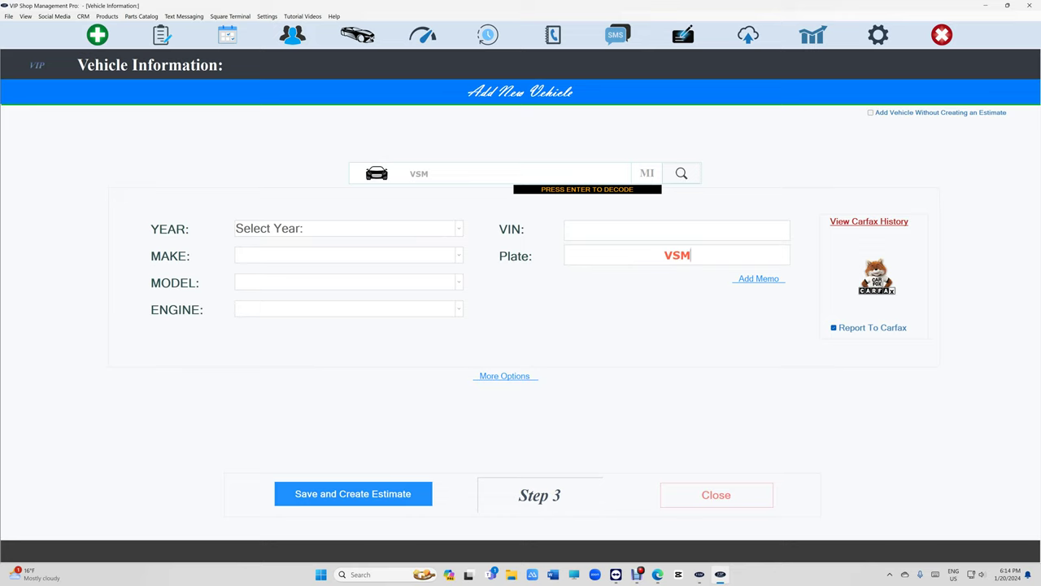
{"action": "key", "text": "Return"}
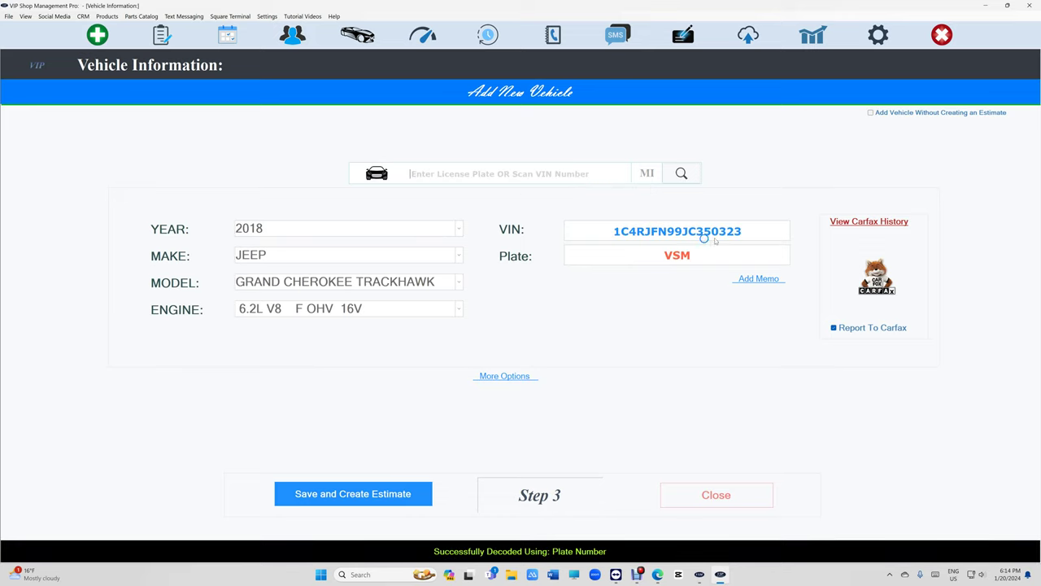
- Clear the VSM plate and the VIN from the vehicle form
{"action": "left_click_drag", "start_coordinate": [748, 233], "coordinate": [535, 255]}
{"action": "left_click", "coordinate": [695, 256]}
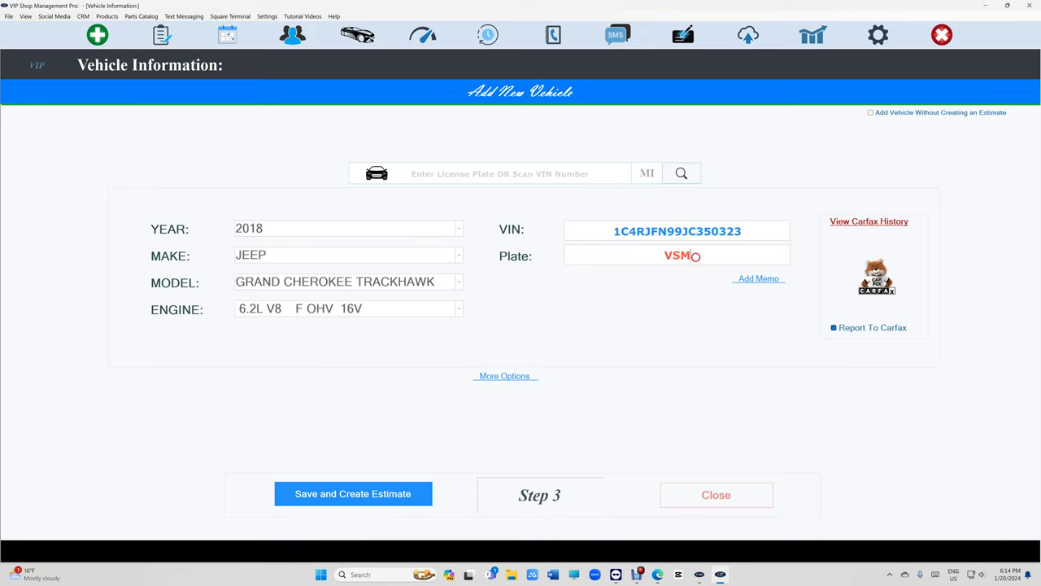
{"action": "left_click_drag", "start_coordinate": [695, 257], "coordinate": [497, 260]}
{"action": "key", "text": "BackSpace"}
{"action": "left_click_drag", "start_coordinate": [717, 239], "coordinate": [437, 263]}
{"action": "key", "text": "ctrl+c"}
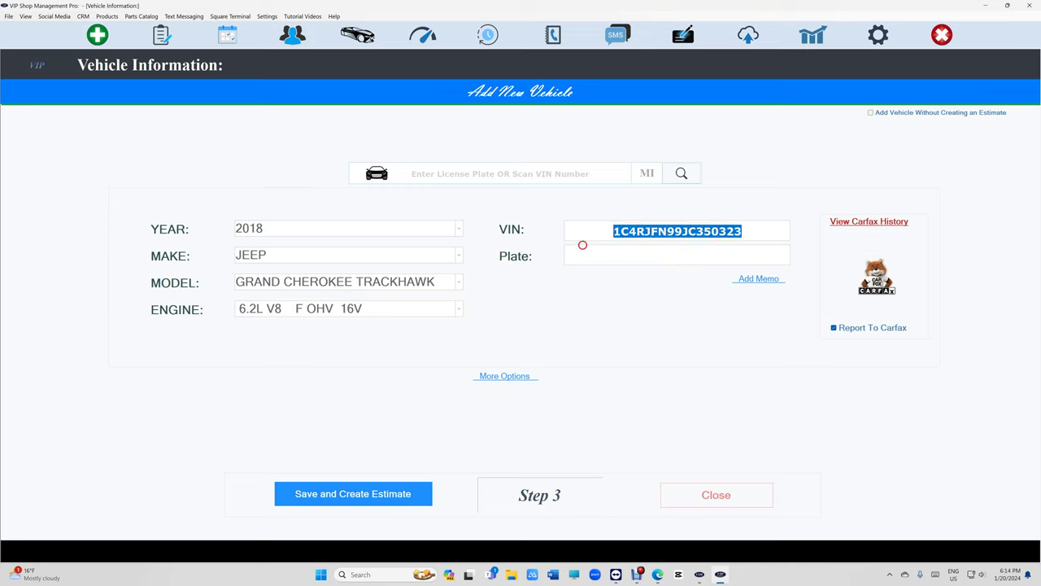
{"action": "key", "text": "BackSpace"}
- Re-decode the Trackhawk from the pasted VIN and create an estimate for its existing owner
{"action": "key", "text": "ctrl+v"}
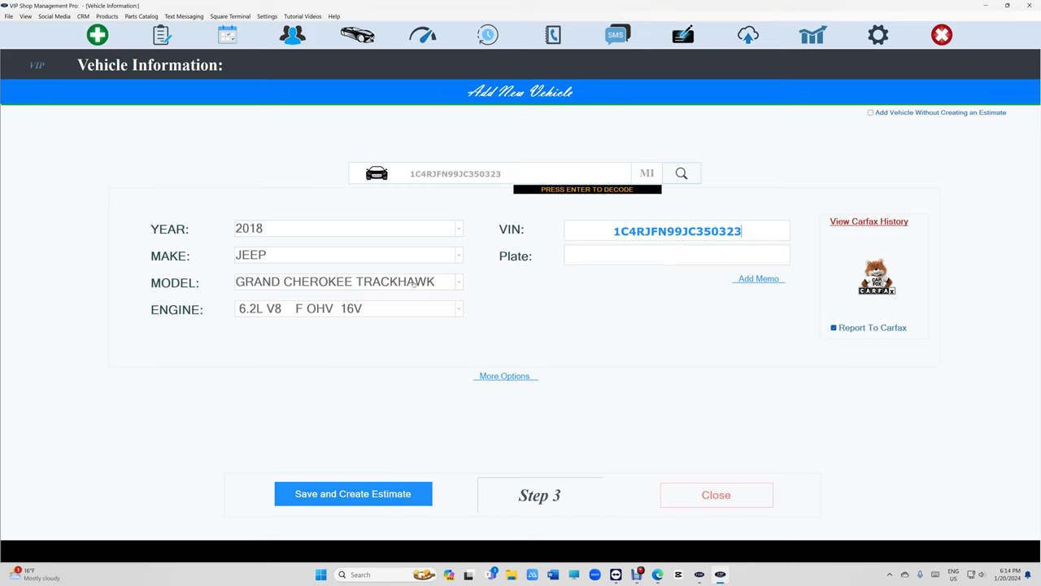
{"action": "key", "text": "Return"}
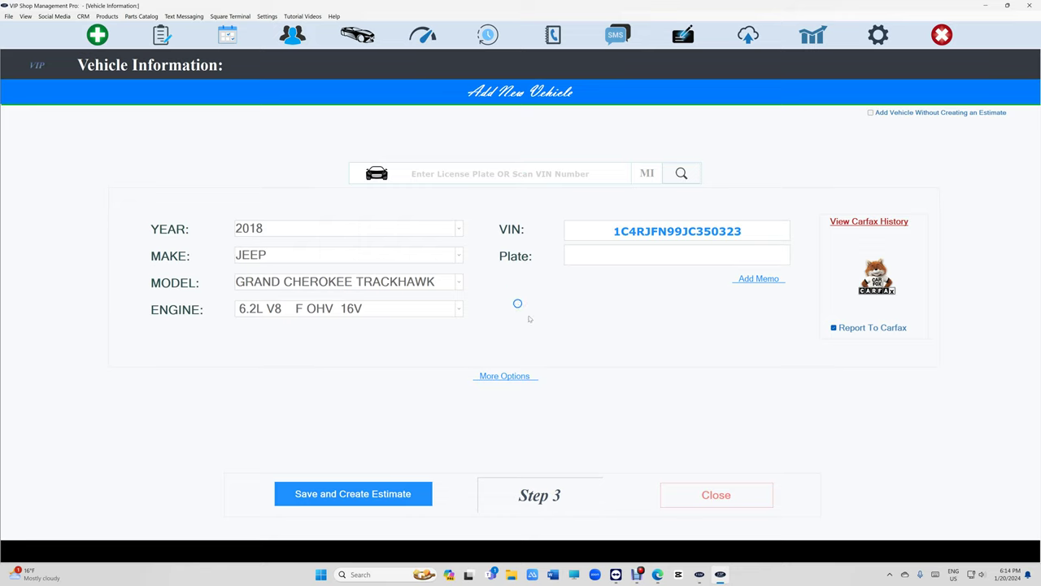
{"action": "left_click", "coordinate": [347, 497]}
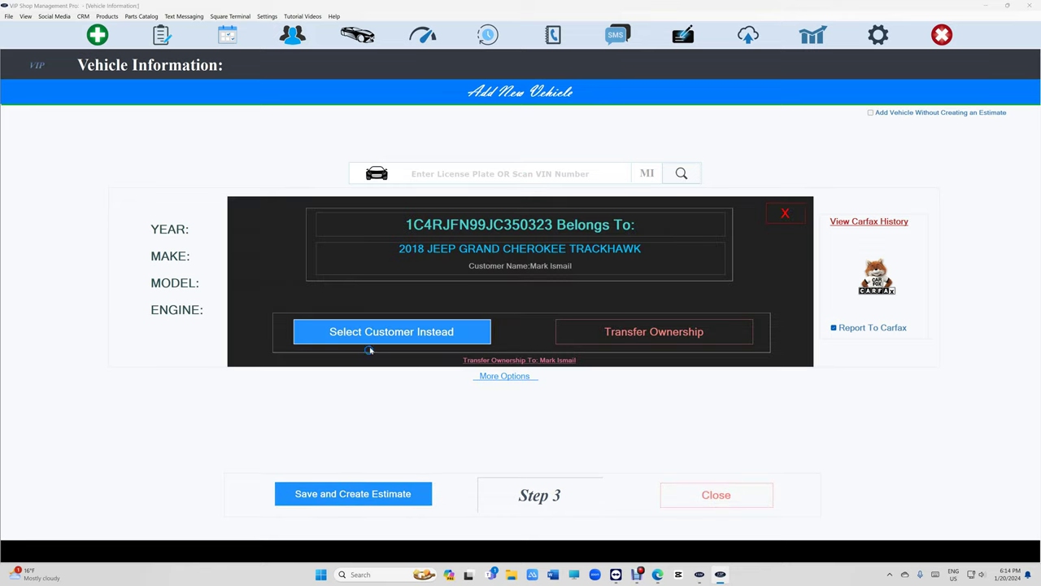
{"action": "left_click", "coordinate": [371, 341]}
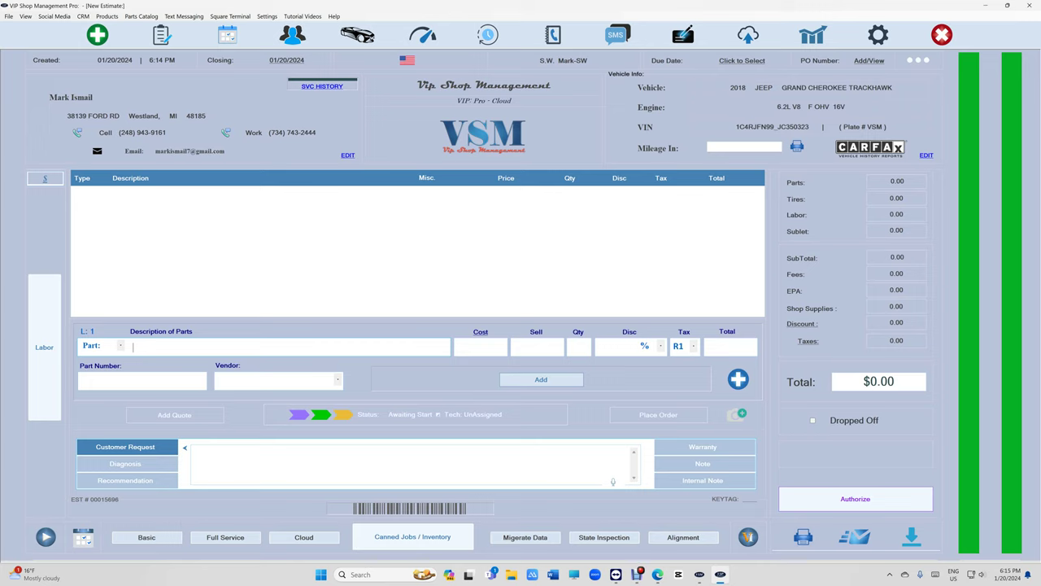
- Add the Brake Pads - Front and Brake Pads - Rear jobs to the estimate
{"action": "type", "text": "b"}
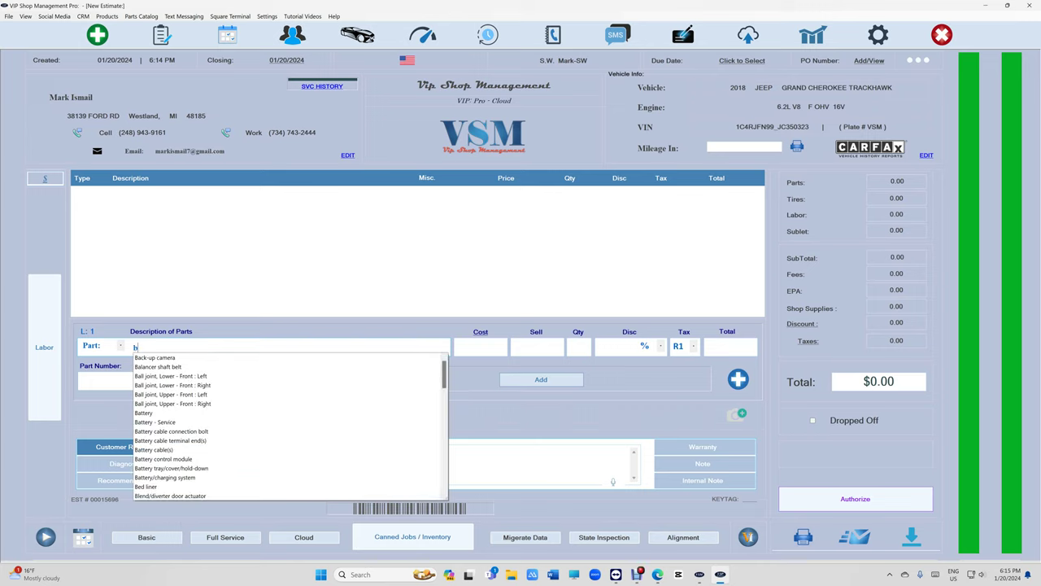
{"action": "type", "text": "rake ps"}
{"action": "key", "text": "Down"}
{"action": "key", "text": "Down"}
{"action": "key", "text": "Return"}
{"action": "type", "text": "brake p"}
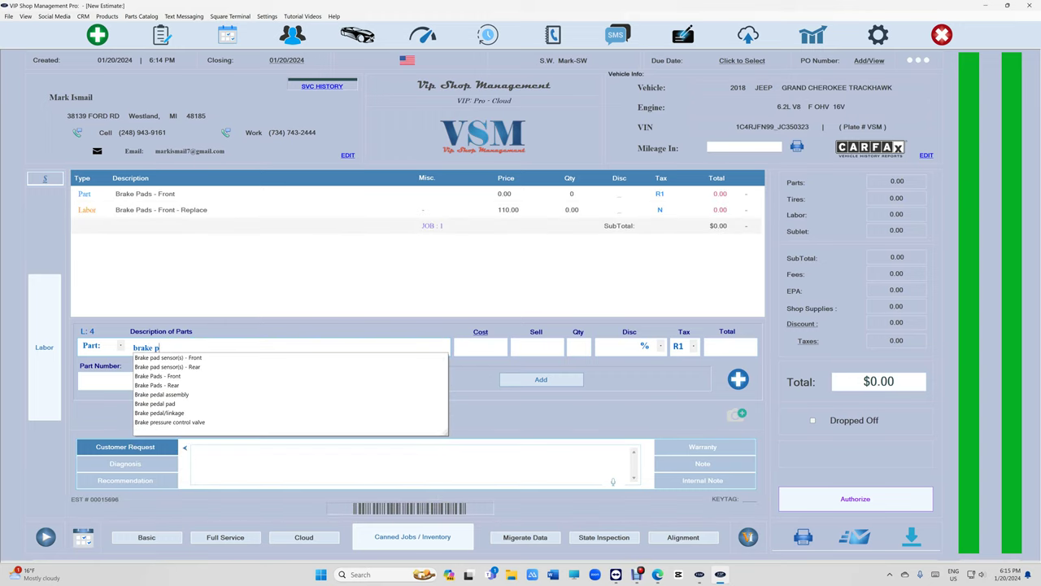
{"action": "key", "text": "Down"}
{"action": "key", "text": "Down"}
{"action": "key", "text": "Down"}
{"action": "key", "text": "Down"}
{"action": "key", "text": "Return"}
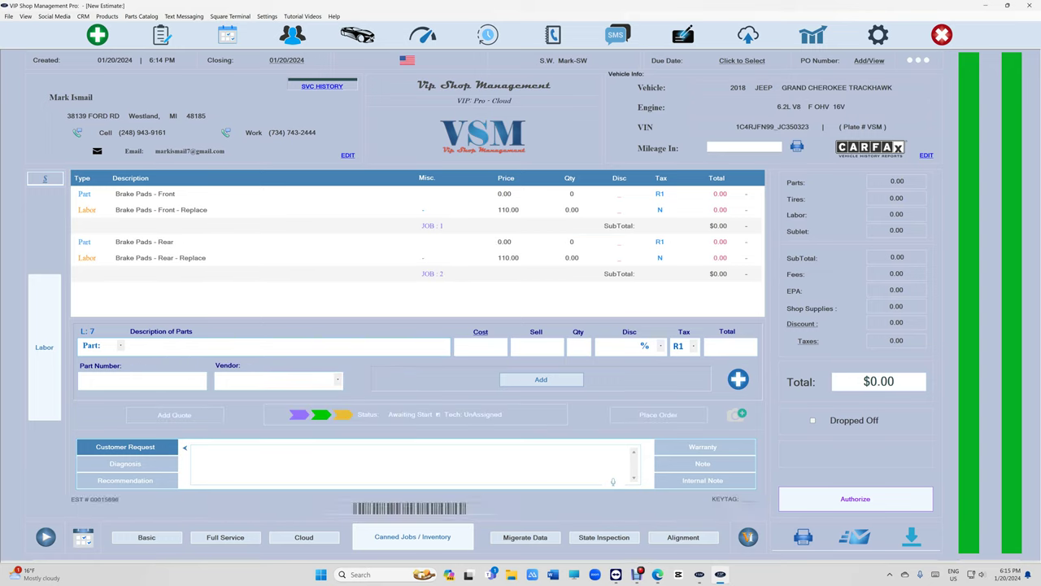
- Add the A/C Compressor part and labor job to the estimate
{"action": "type", "text": "ac"}
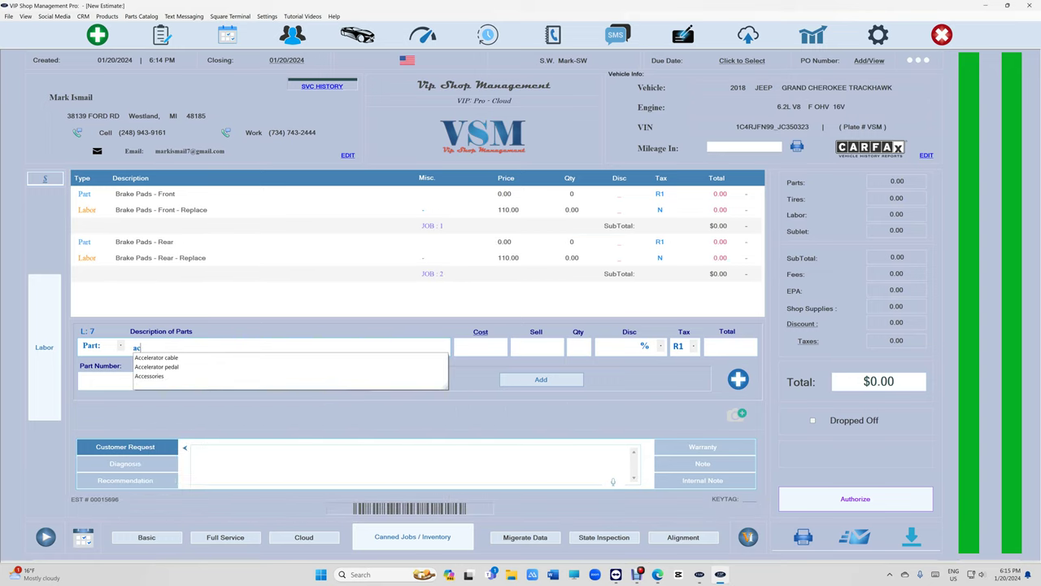
{"action": "key", "text": "Down"}
{"action": "key", "text": "Down"}
{"action": "key", "text": "BackSpace"}
{"action": "key", "text": "BackSpace"}
{"action": "key", "text": "BackSpace"}
{"action": "key", "text": "BackSpace"}
{"action": "key", "text": "BackSpace"}
{"action": "key", "text": "BackSpace"}
{"action": "key", "text": "BackSpace"}
{"action": "key", "text": "BackSpace"}
{"action": "key", "text": "BackSpace"}
{"action": "key", "text": "BackSpace"}
{"action": "key", "text": "BackSpace"}
{"action": "key", "text": "BackSpace"}
{"action": "key", "text": "BackSpace"}
{"action": "key", "text": "BackSpace"}
{"action": "key", "text": "BackSpace"}
{"action": "key", "text": "BackSpace"}
{"action": "key", "text": "BackSpace"}
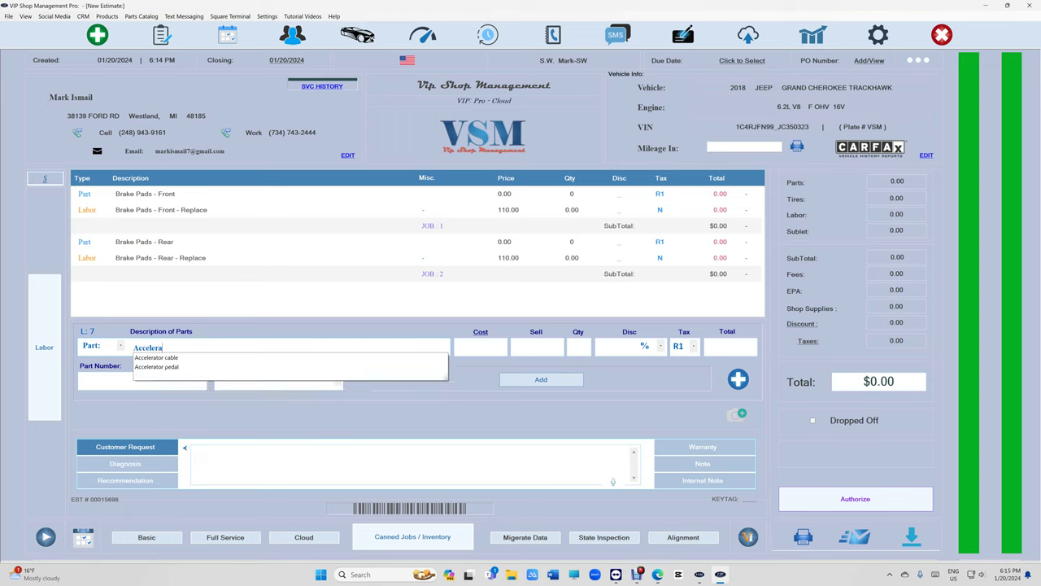
{"action": "type", "text": "a/c"}
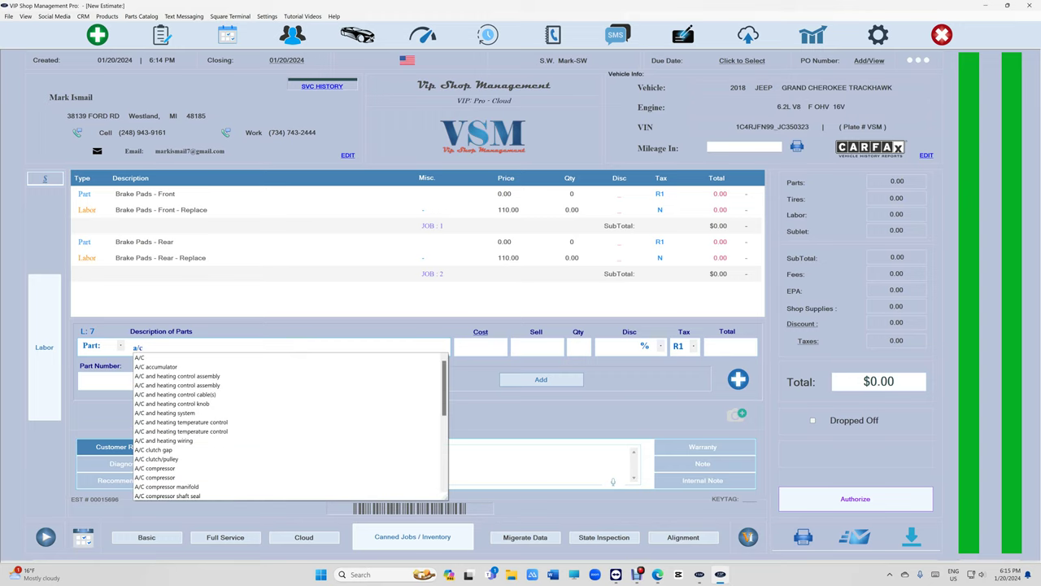
{"action": "key", "text": "Down"}
{"action": "key", "text": "Down"}
{"action": "key", "text": "Down"}
{"action": "key", "text": "Down"}
{"action": "key", "text": "Down"}
{"action": "key", "text": "Down"}
{"action": "key", "text": "Down"}
{"action": "key", "text": "Down"}
{"action": "key", "text": "Down"}
{"action": "key", "text": "Down"}
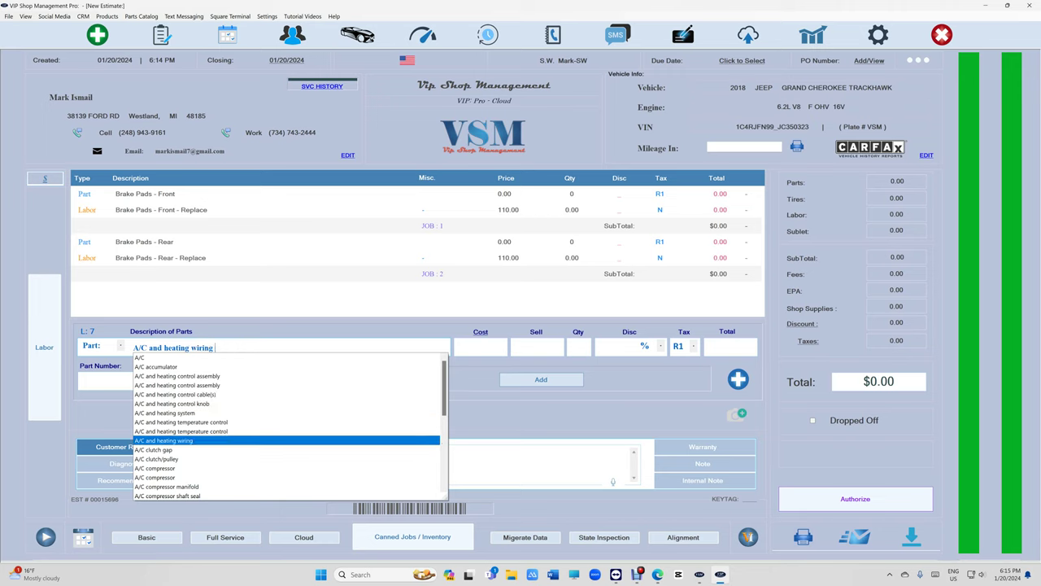
{"action": "key", "text": "Down"}
{"action": "key", "text": "Down"}
{"action": "key", "text": "Down"}
{"action": "key", "text": "Return"}
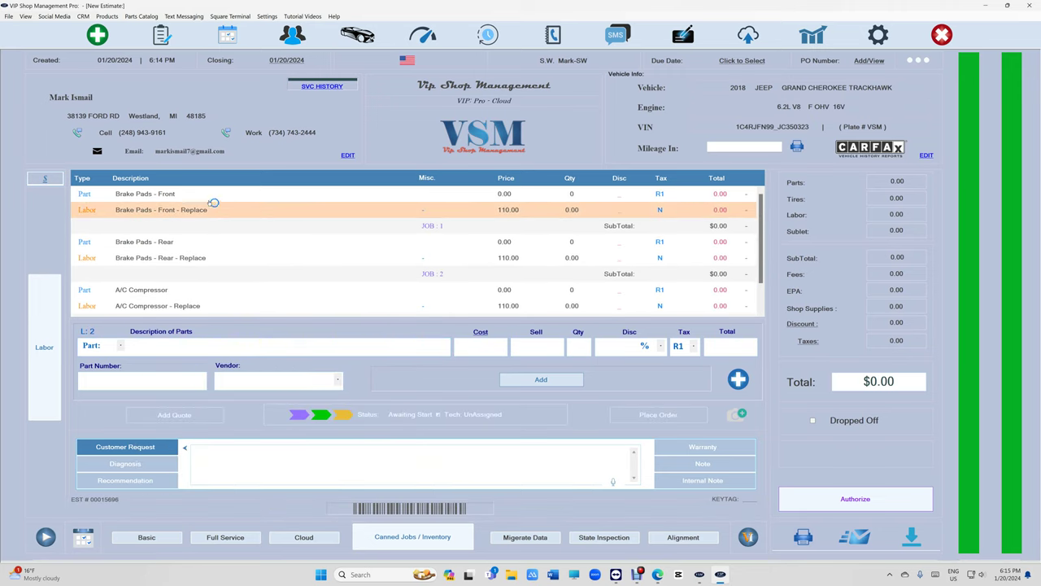
- From the Brake Pads - Rear job, launch the PartsTech catalog for the 2018 Grand Cherokee
{"action": "left_click", "coordinate": [374, 239]}
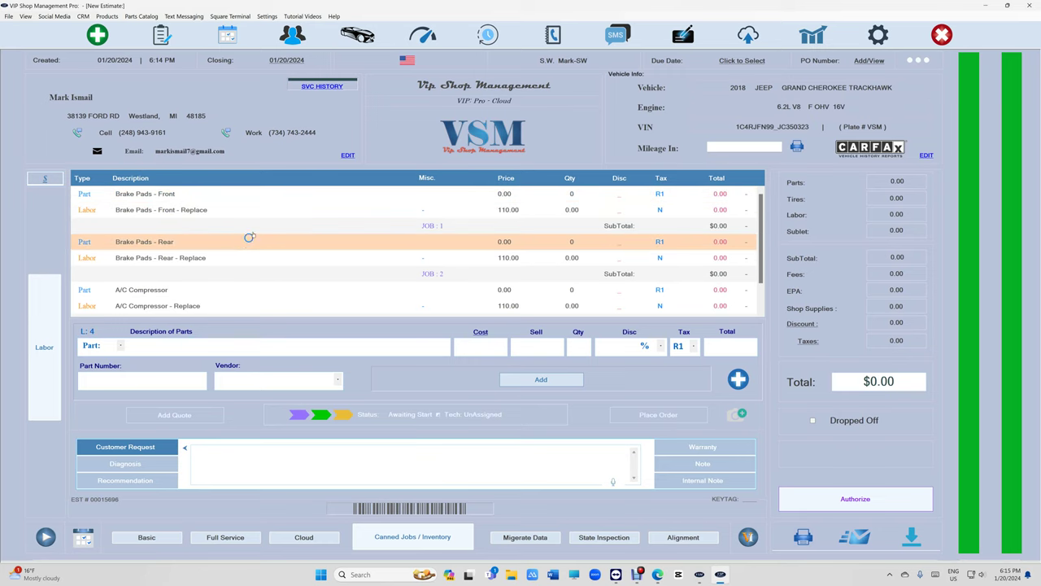
{"action": "left_click", "coordinate": [431, 227]}
{"action": "left_click", "coordinate": [444, 273]}
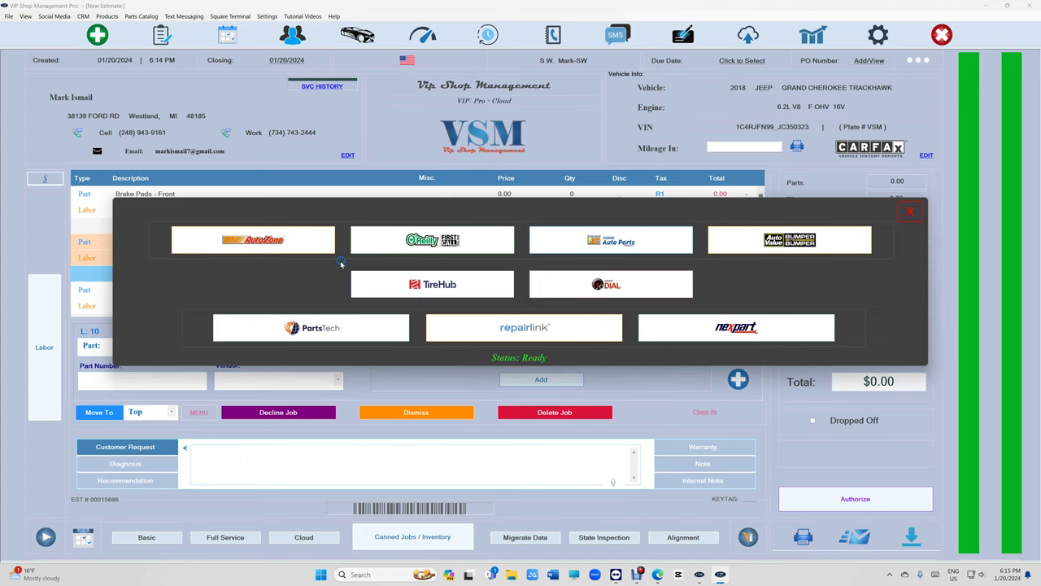
{"action": "left_click", "coordinate": [311, 327]}
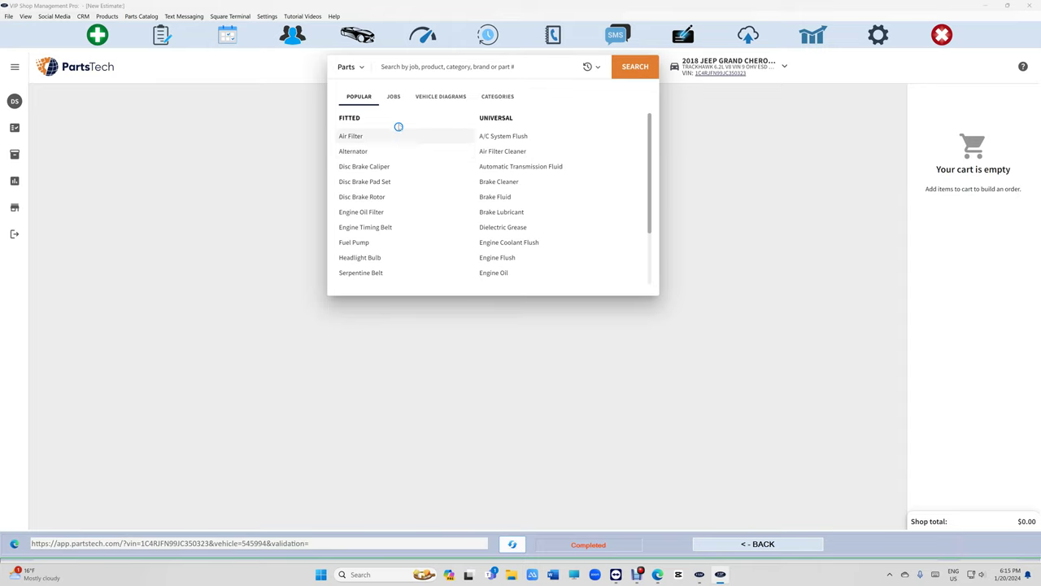
- Add Duralast Gold rear brake pads DG1053 from the Disc Brake Pad Set results to Job 2
{"action": "left_click", "coordinate": [382, 181]}
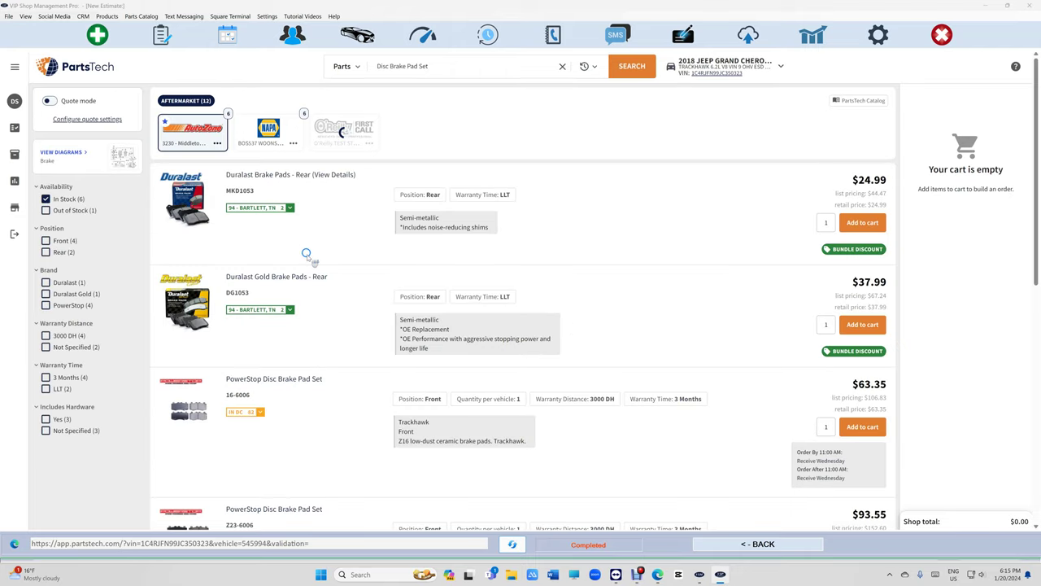
{"action": "scroll", "coordinate": [306, 255], "scroll_direction": "down", "scroll_amount": 3}
{"action": "scroll", "coordinate": [307, 255], "scroll_direction": "up", "scroll_amount": 3}
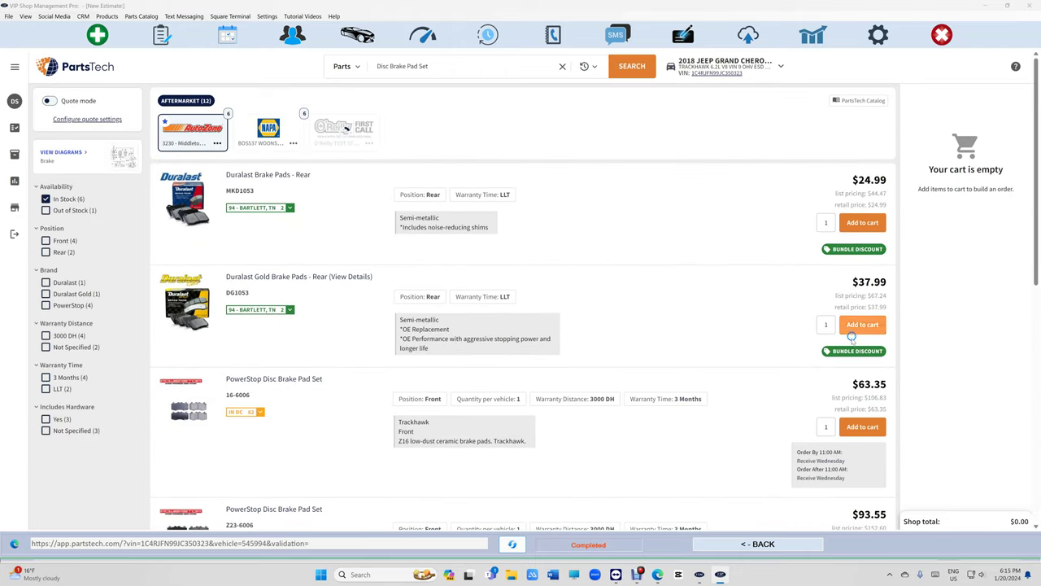
{"action": "left_click", "coordinate": [852, 329]}
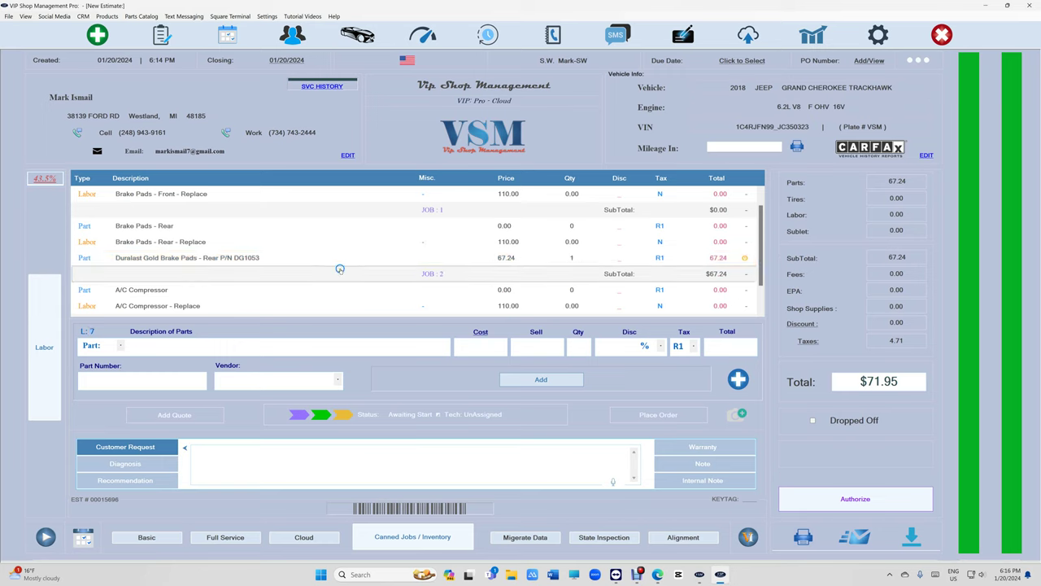
- Replace the placeholder rear pad line with the Duralast Gold pads and keep 1.90 labor hours ($209.00)
{"action": "left_click", "coordinate": [446, 254]}
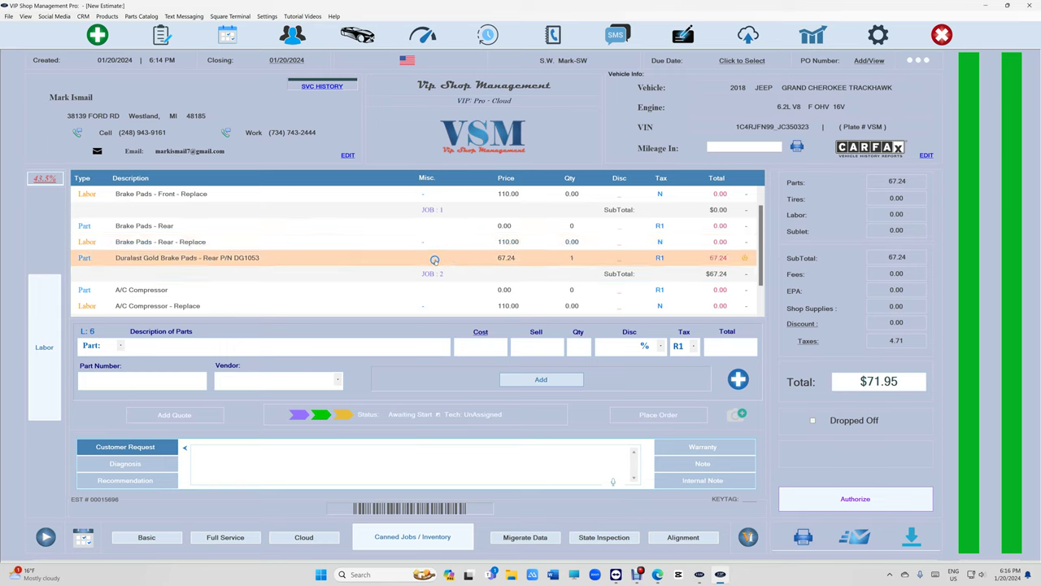
{"action": "left_click_drag", "start_coordinate": [439, 249], "coordinate": [444, 227]}
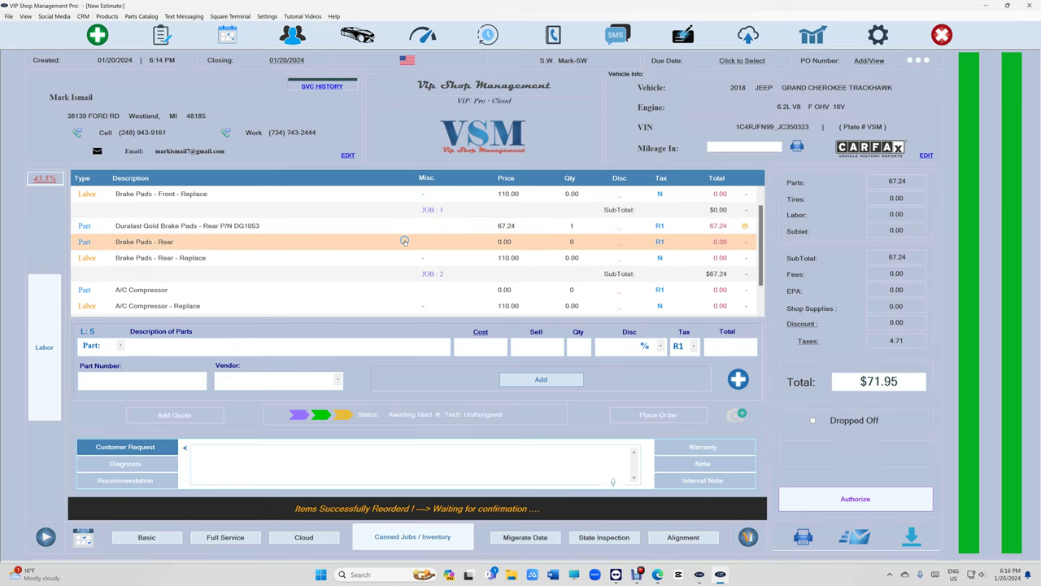
{"action": "left_click", "coordinate": [404, 241]}
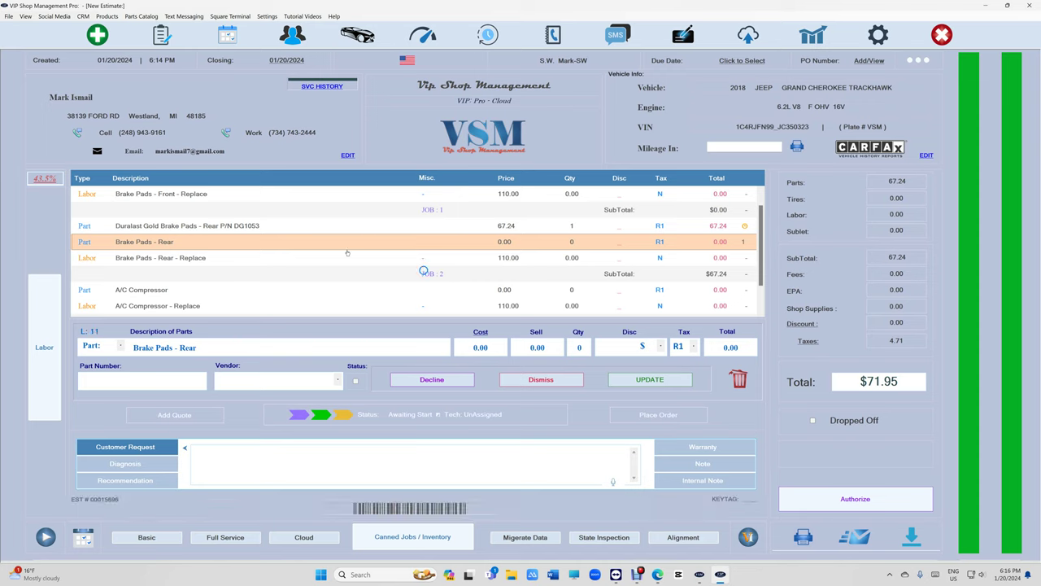
{"action": "left_click", "coordinate": [739, 379]}
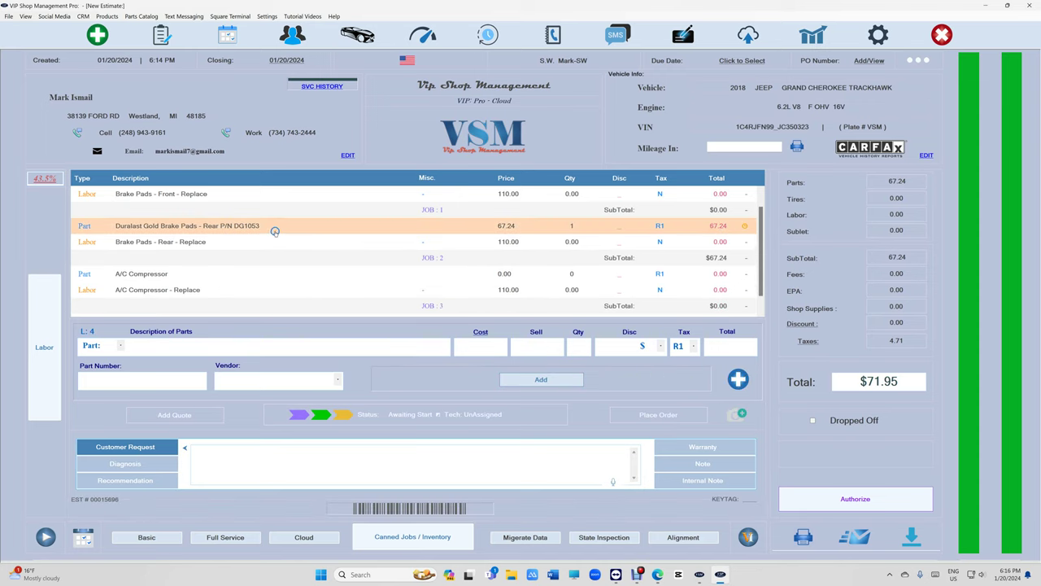
{"action": "left_click", "coordinate": [319, 242]}
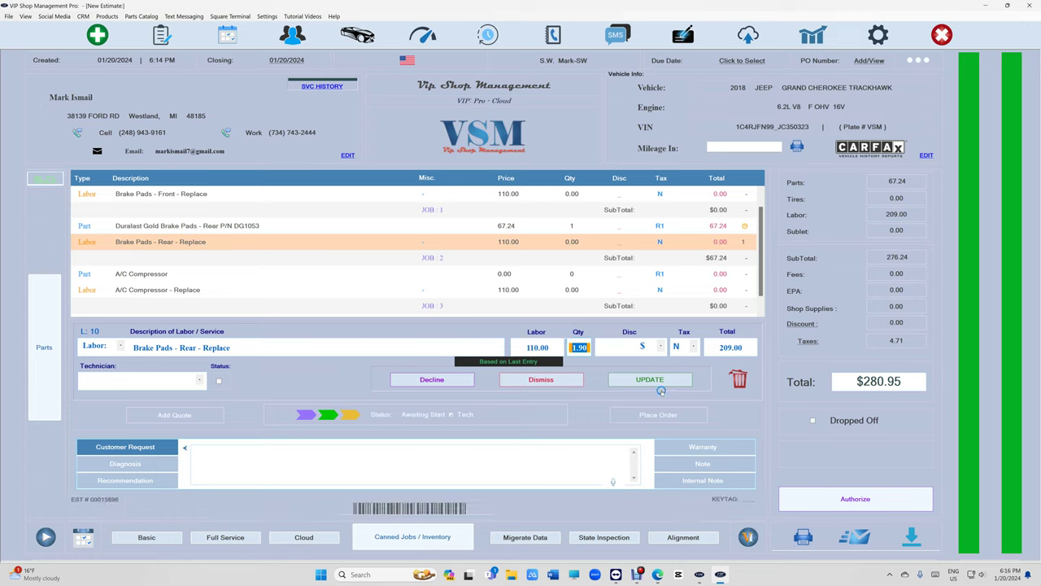
{"action": "left_click", "coordinate": [660, 389]}
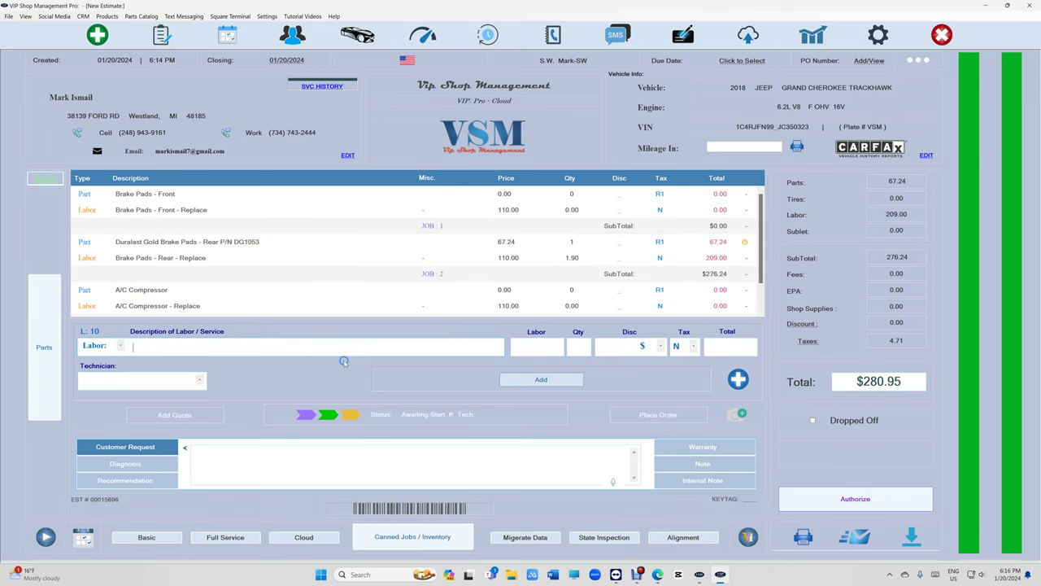
{"action": "left_click", "coordinate": [164, 38]}
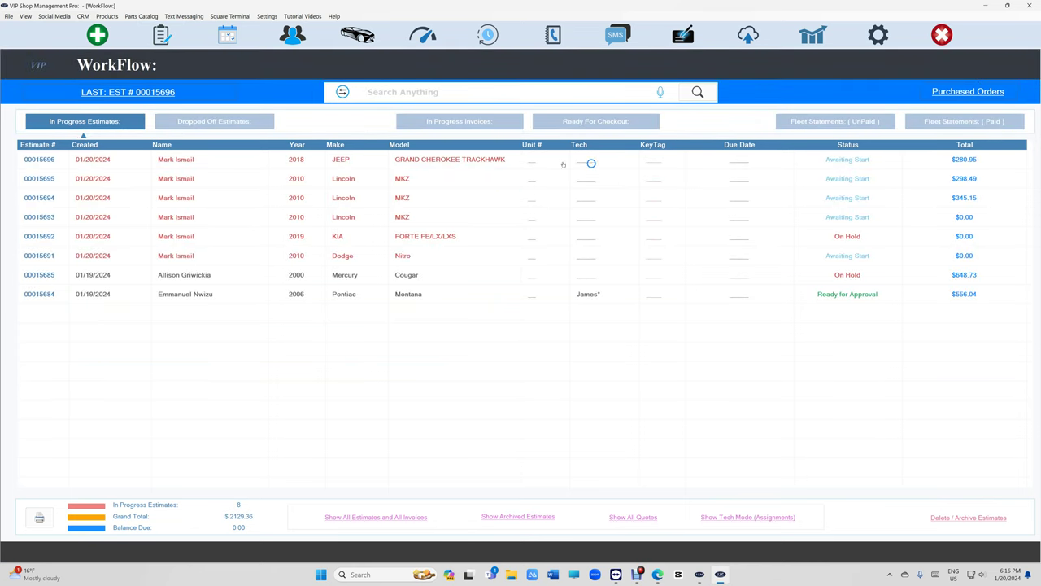
{"action": "double_click", "coordinate": [427, 159]}
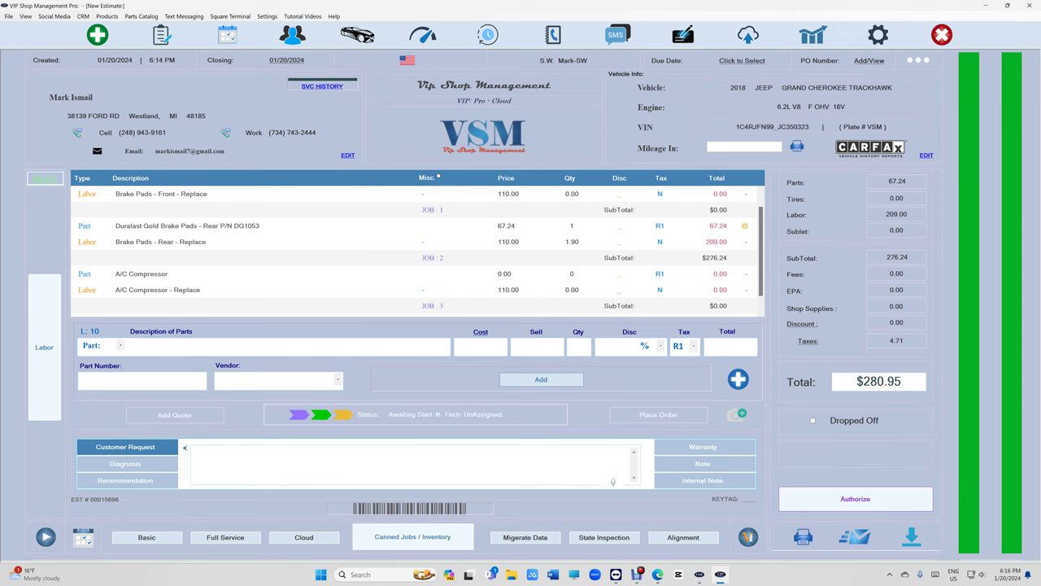
{"action": "left_click", "coordinate": [161, 34]}
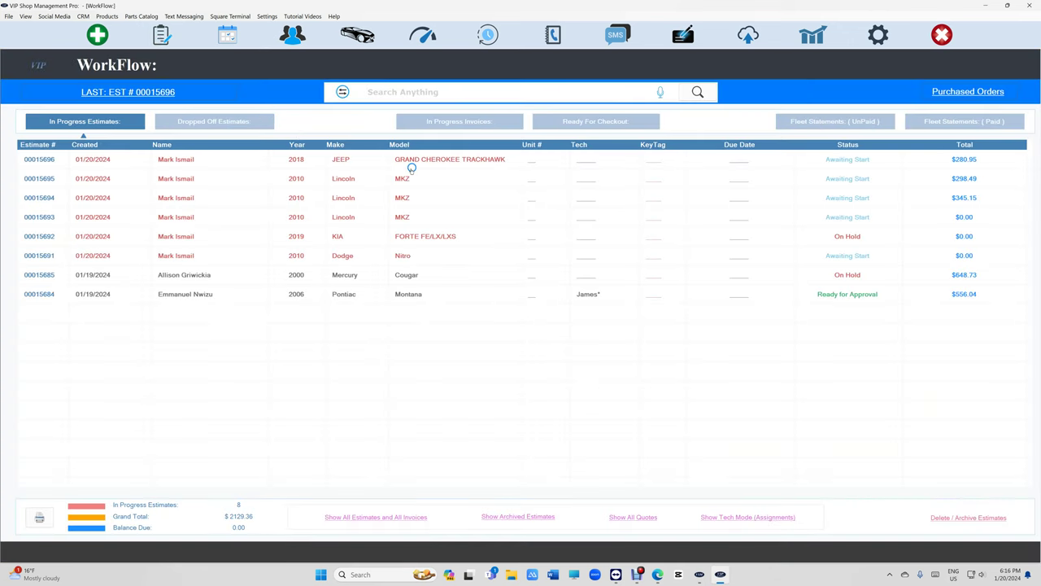
{"action": "double_click", "coordinate": [406, 177]}
{"action": "double_click", "coordinate": [355, 163]}
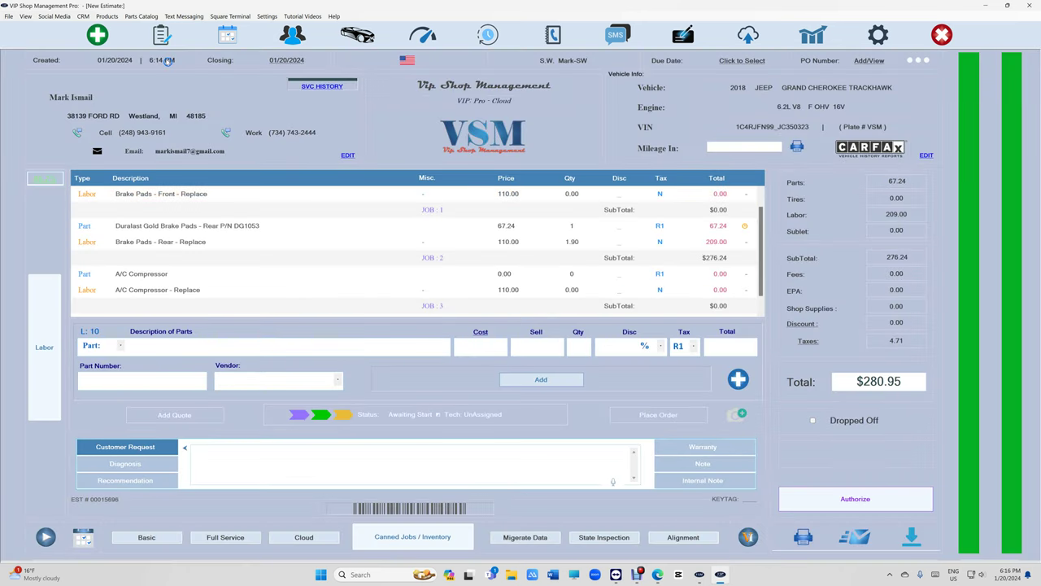
{"action": "left_click", "coordinate": [162, 34]}
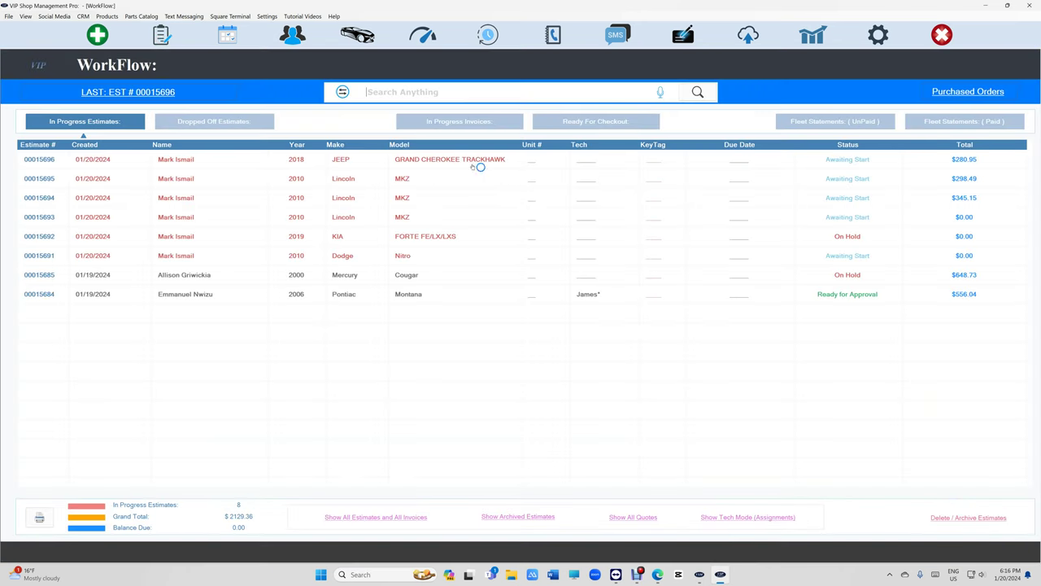
{"action": "right_click", "coordinate": [465, 162]}
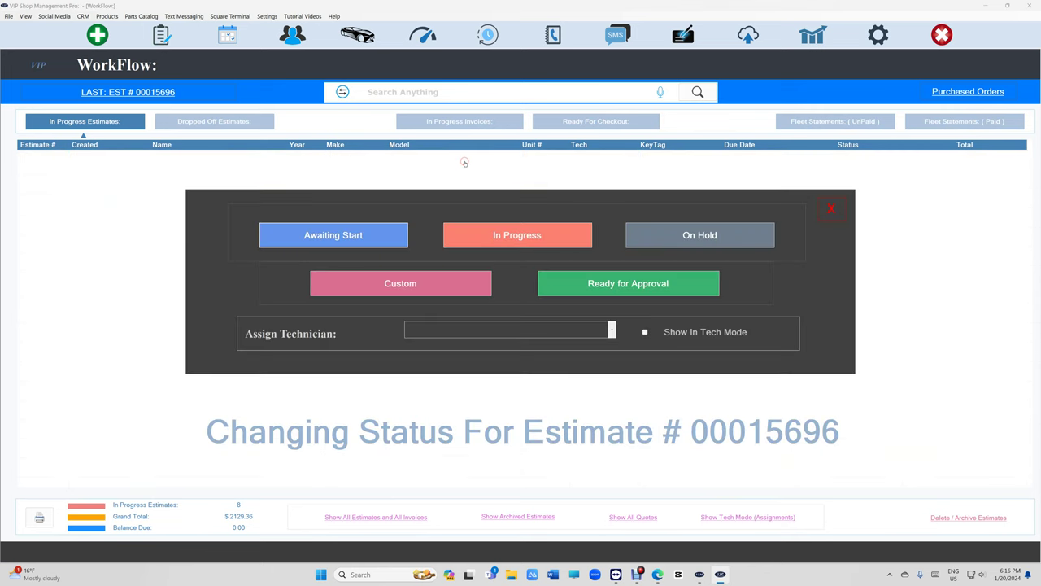
{"action": "left_click", "coordinate": [573, 330]}
{"action": "left_click", "coordinate": [537, 349]}
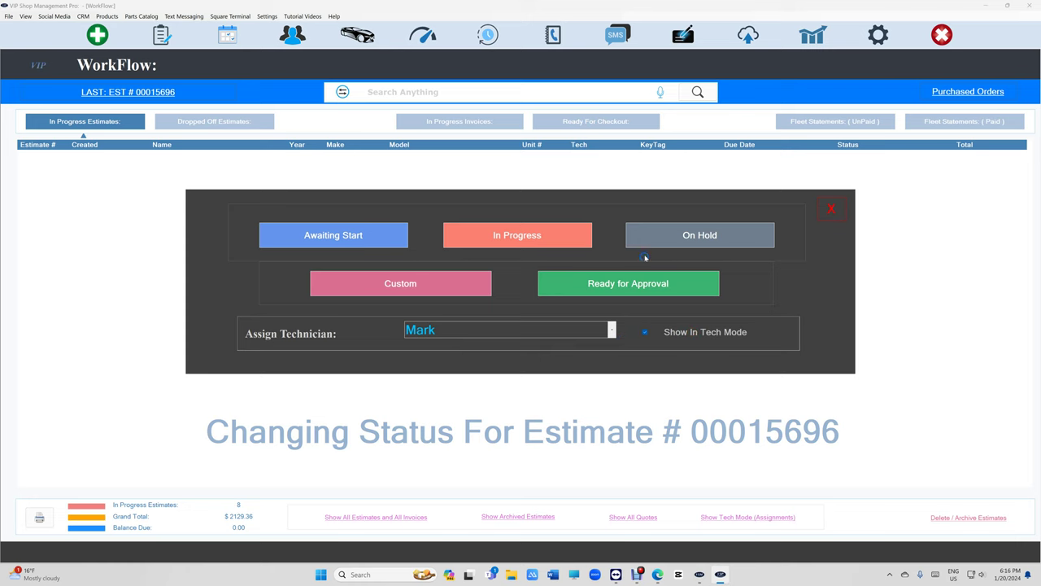
{"action": "left_click", "coordinate": [677, 236]}
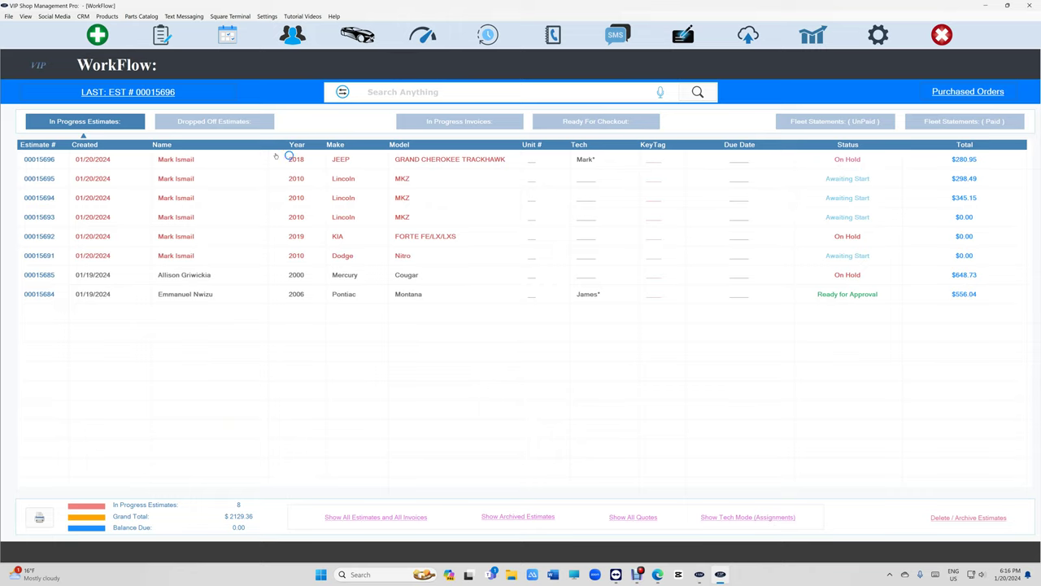
{"action": "double_click", "coordinate": [244, 160]}
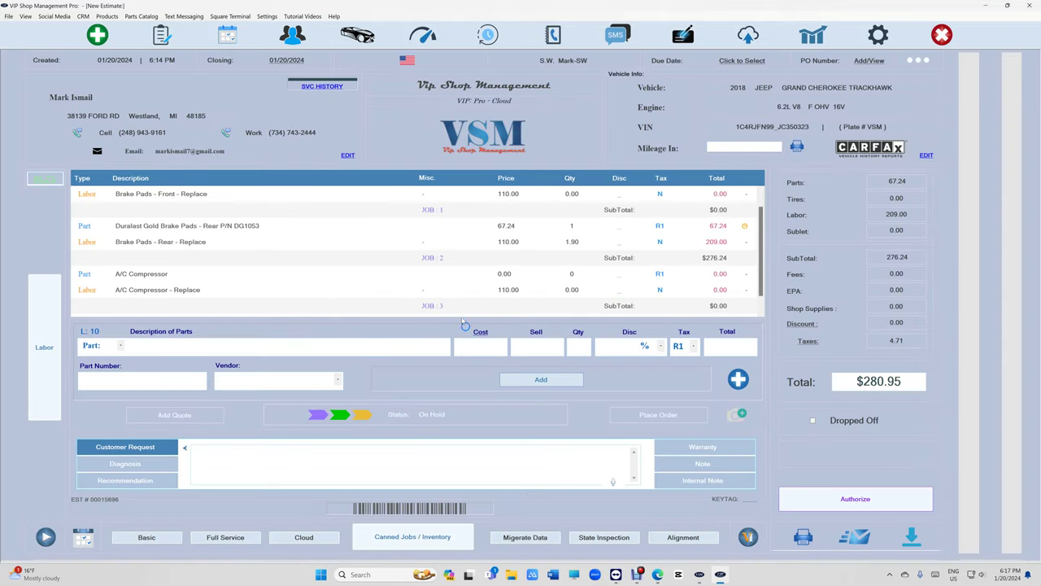
{"action": "scroll", "coordinate": [441, 275], "scroll_direction": "down", "scroll_amount": 1}
{"action": "scroll", "coordinate": [455, 263], "scroll_direction": "up", "scroll_amount": 2}
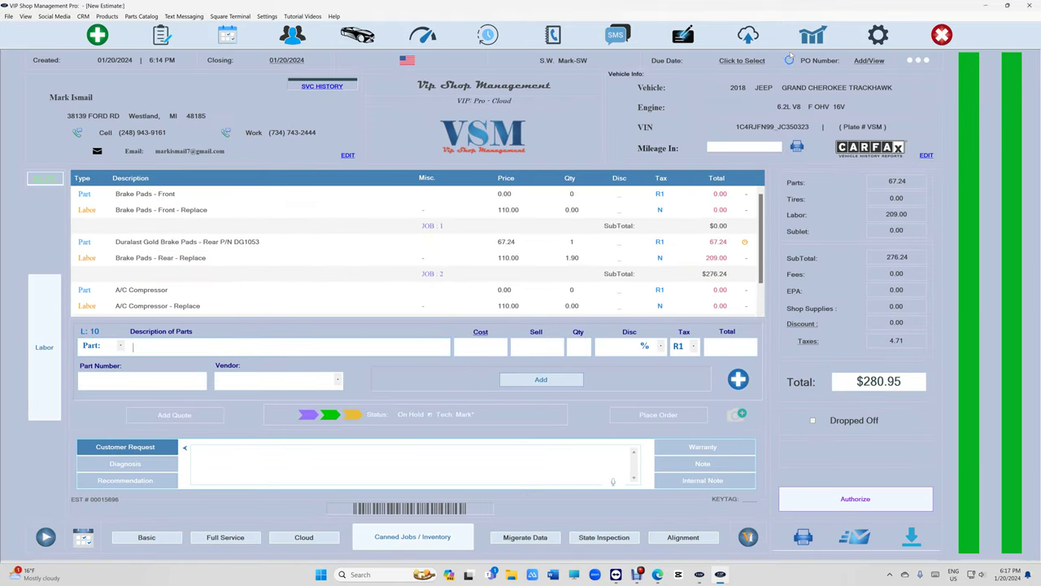
{"action": "left_click", "coordinate": [813, 36]}
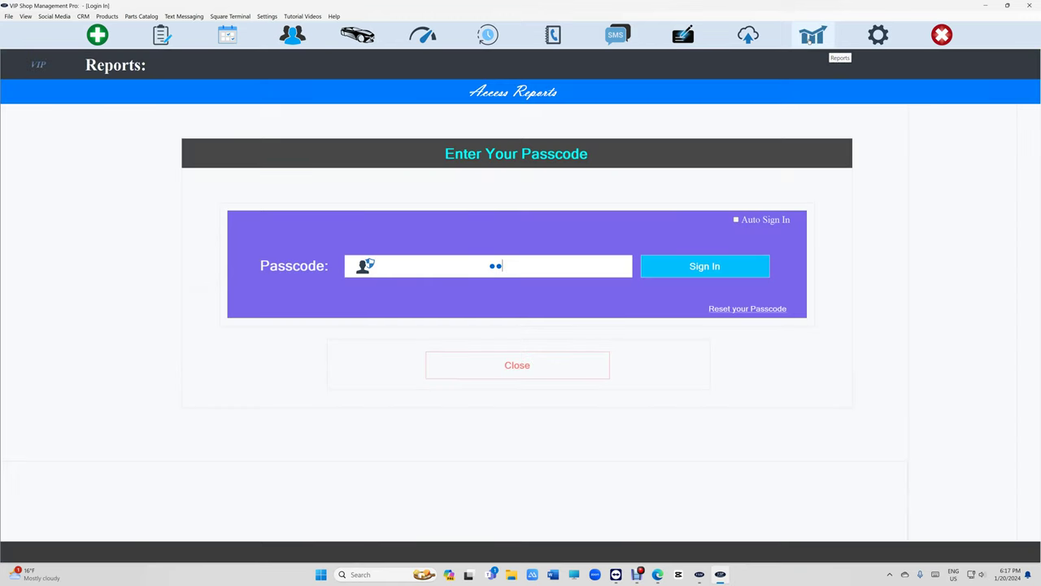
{"action": "type", "text": "34"}
{"action": "left_click", "coordinate": [407, 196]}
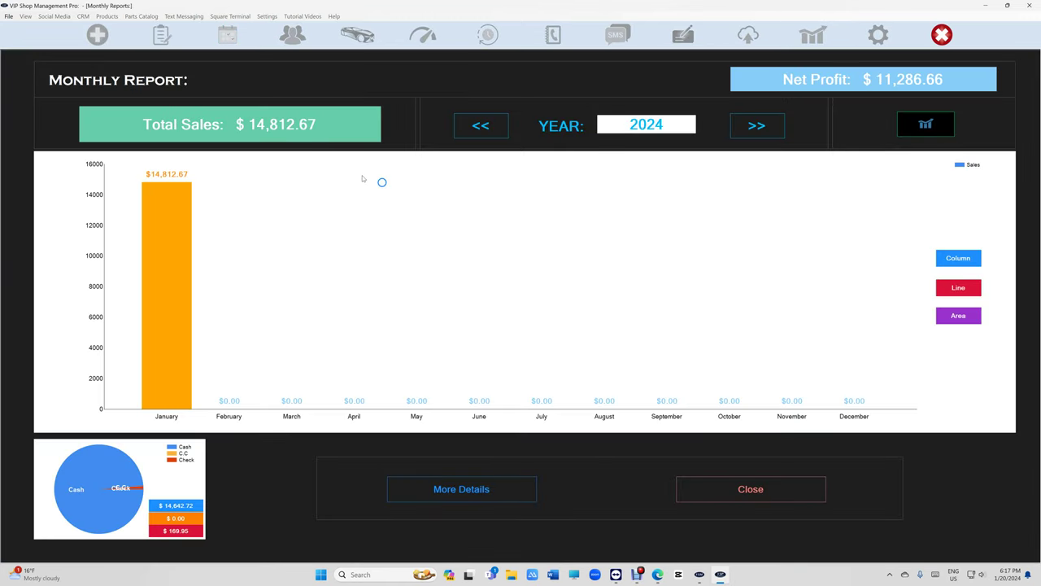
{"action": "left_click", "coordinate": [697, 488]}
{"action": "left_click", "coordinate": [554, 448]}
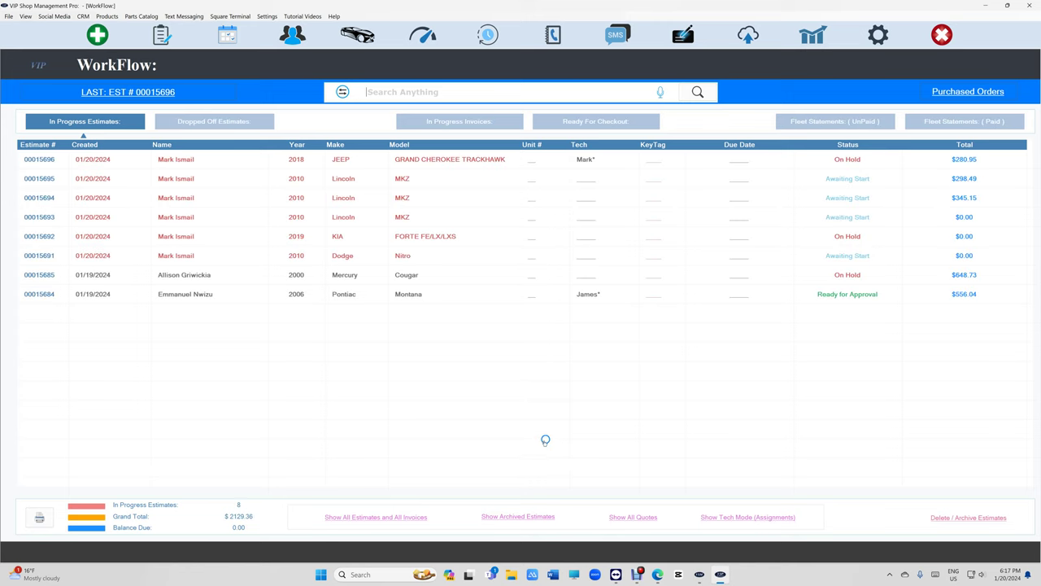
{"action": "left_click", "coordinate": [481, 127]}
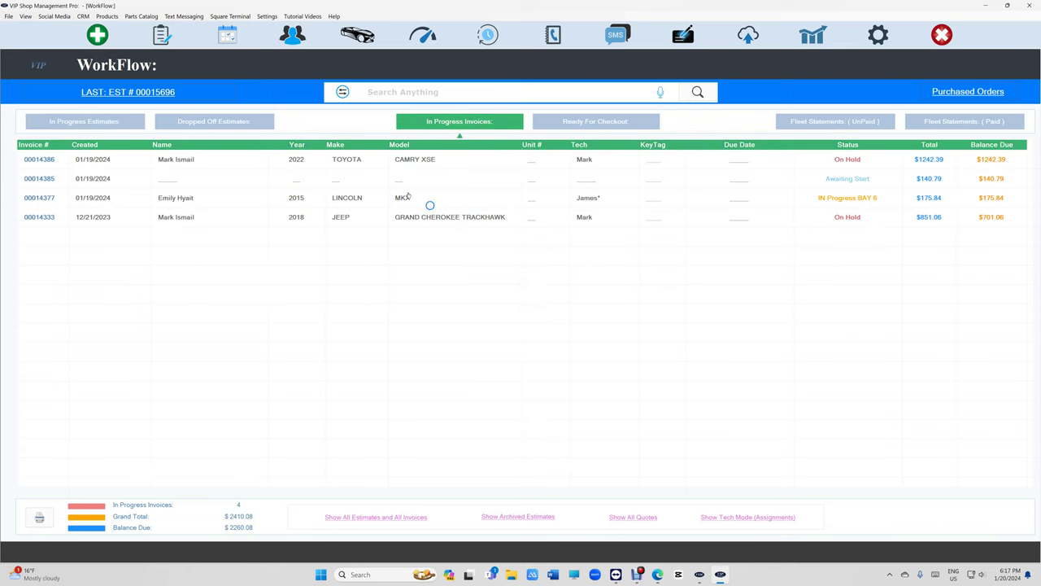
{"action": "left_click", "coordinate": [87, 119]}
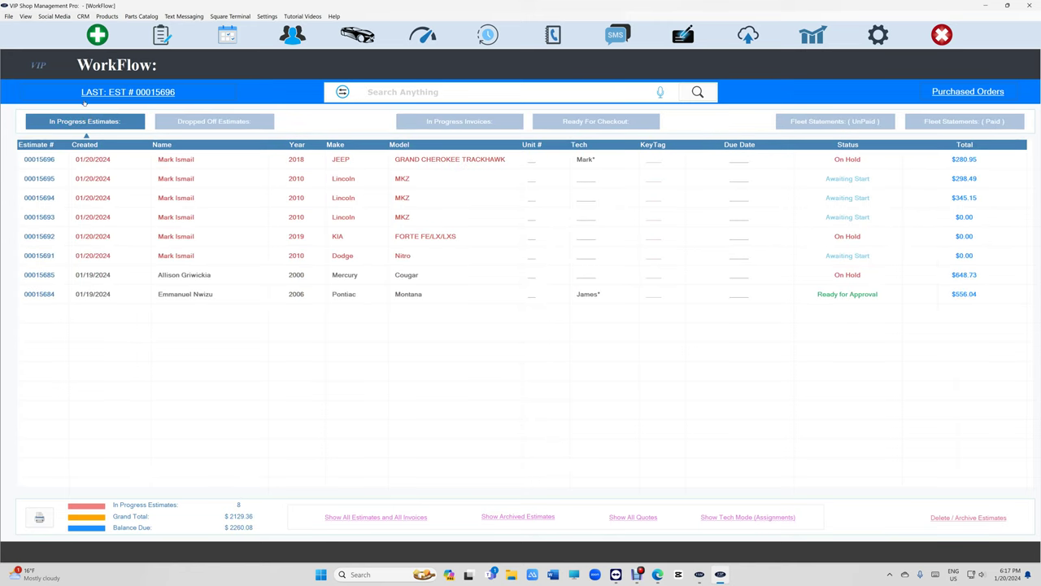
{"action": "left_click", "coordinate": [133, 94]}
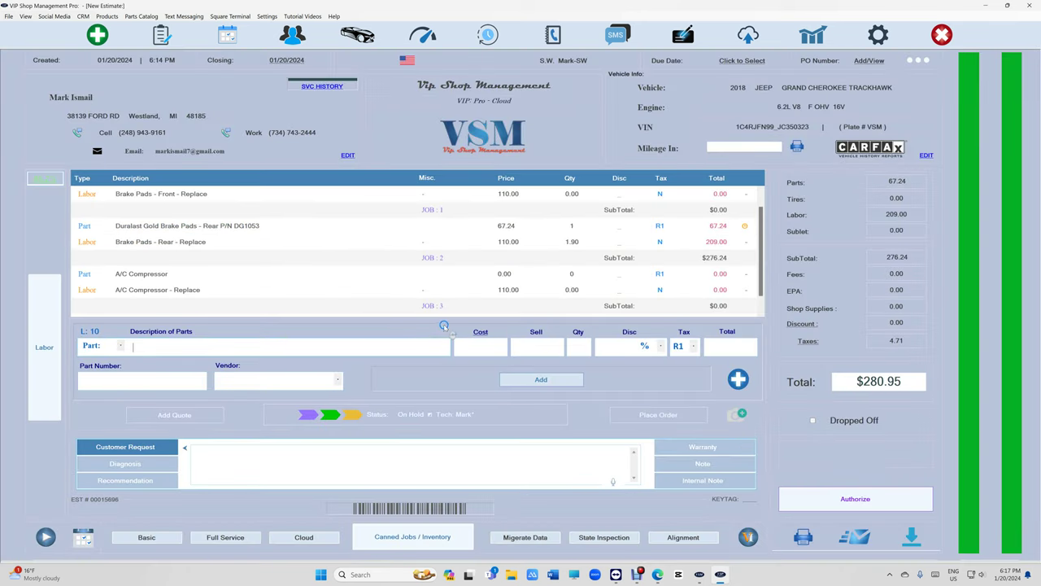
{"action": "key", "text": "Escape"}
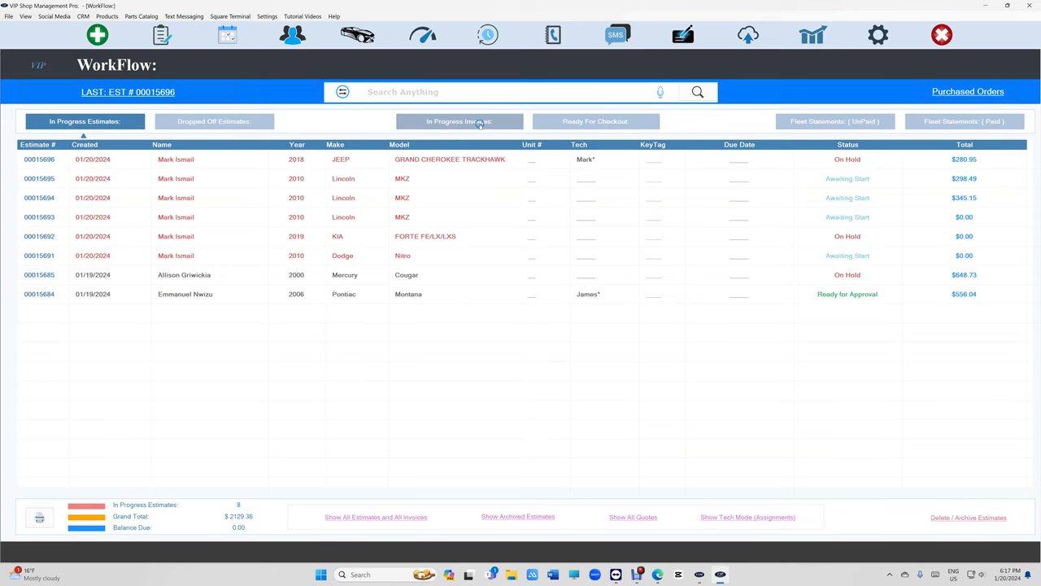
{"action": "left_click", "coordinate": [459, 121]}
{"action": "double_click", "coordinate": [447, 217]}
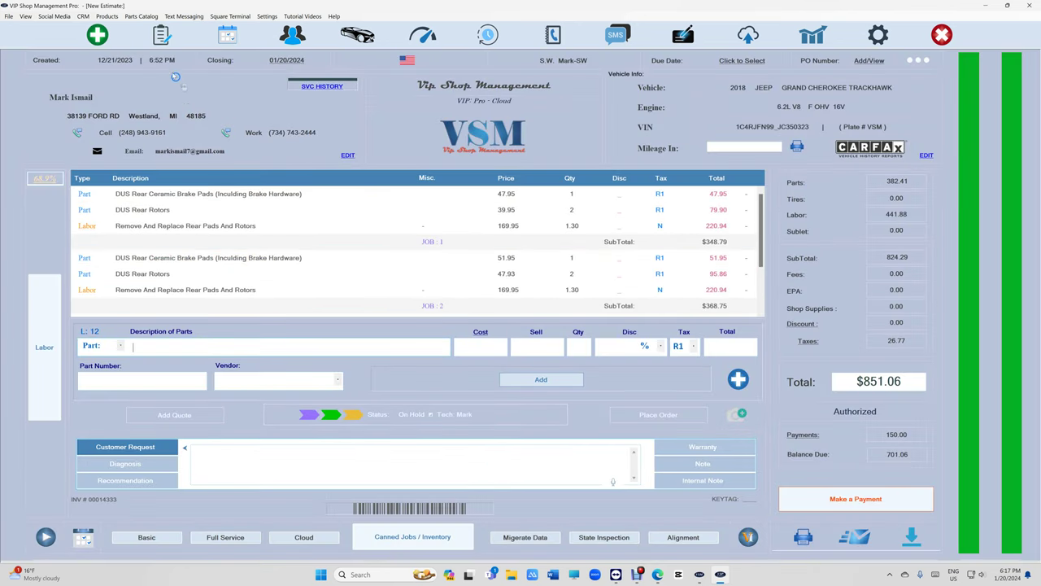
{"action": "key", "text": "Escape"}
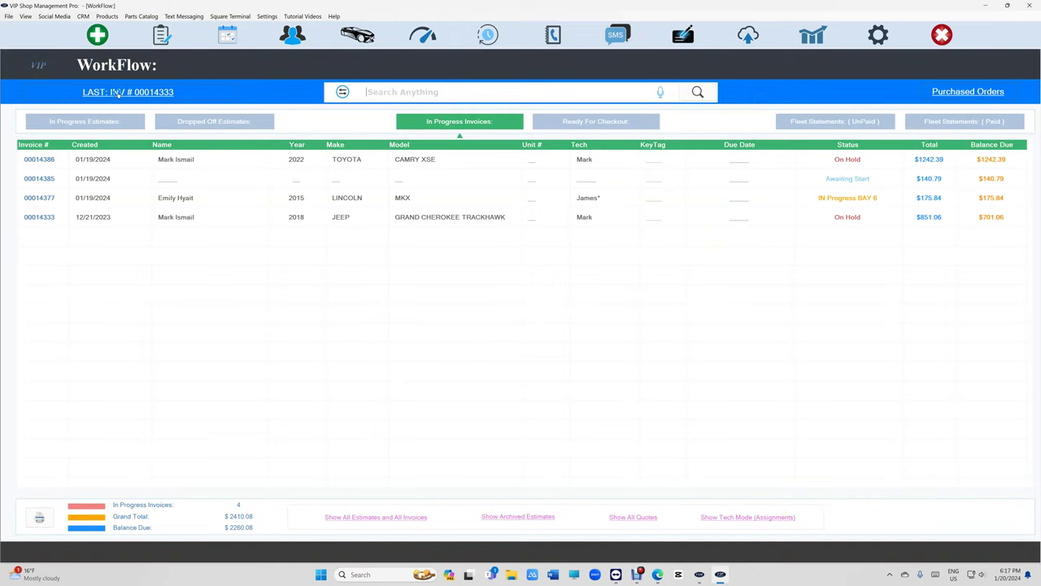
{"action": "left_click", "coordinate": [128, 93]}
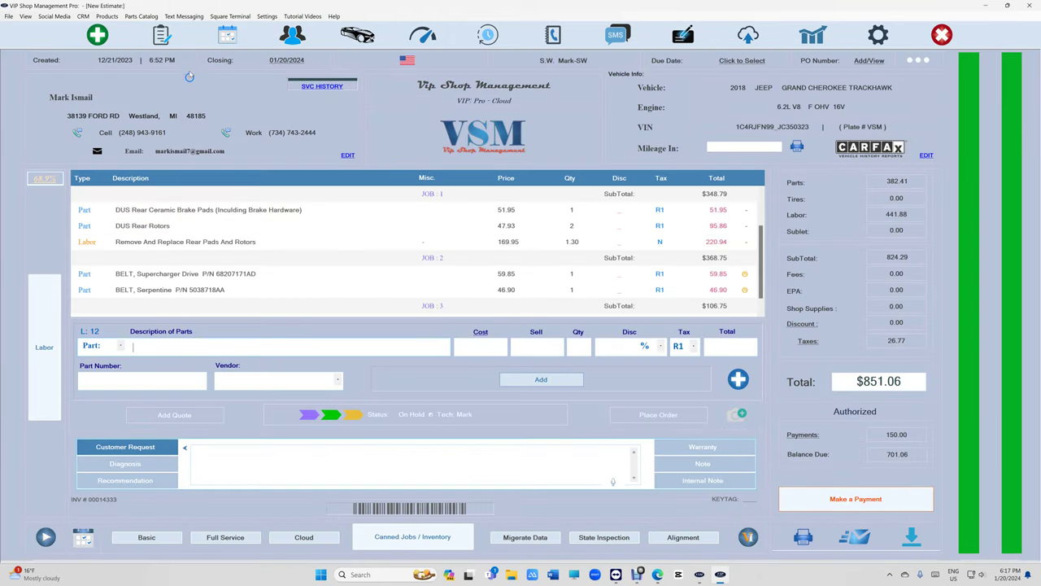
{"action": "left_click", "coordinate": [161, 35]}
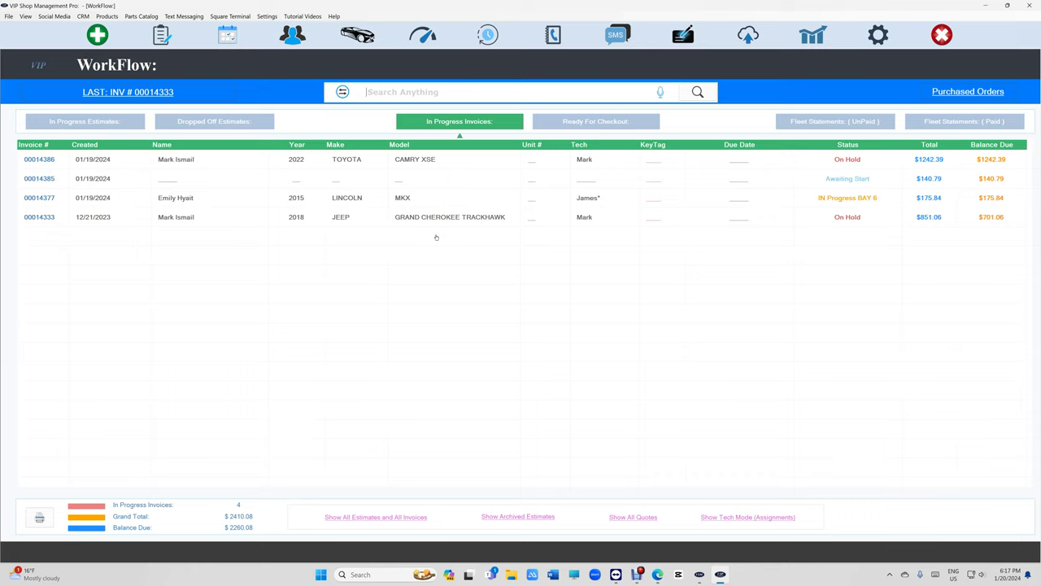
{"action": "left_click", "coordinate": [112, 122]}
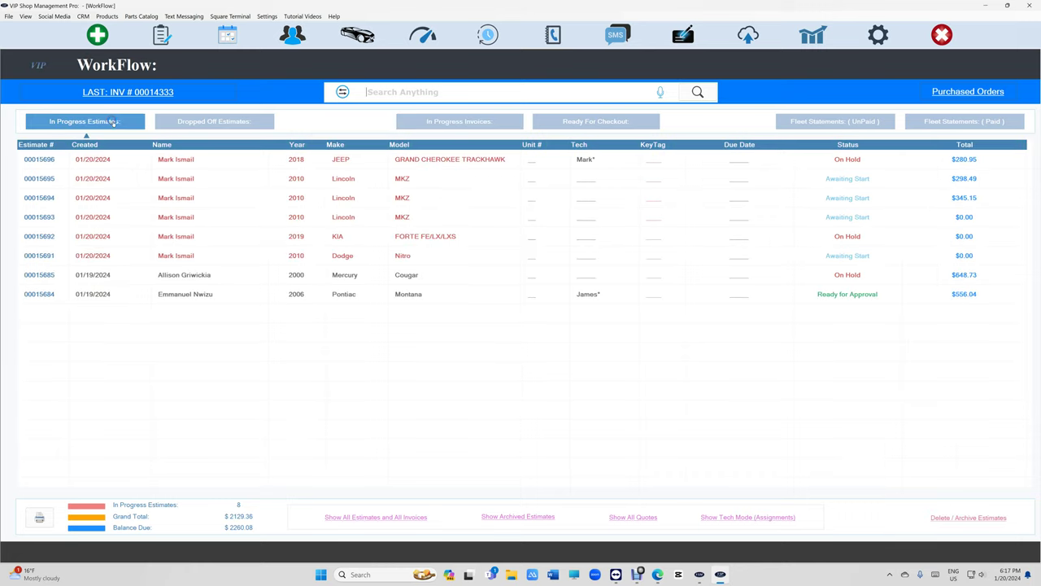
- Open estimate 00015696, dismiss the Vendors dialog and show the Diagnosis note
{"action": "double_click", "coordinate": [238, 162]}
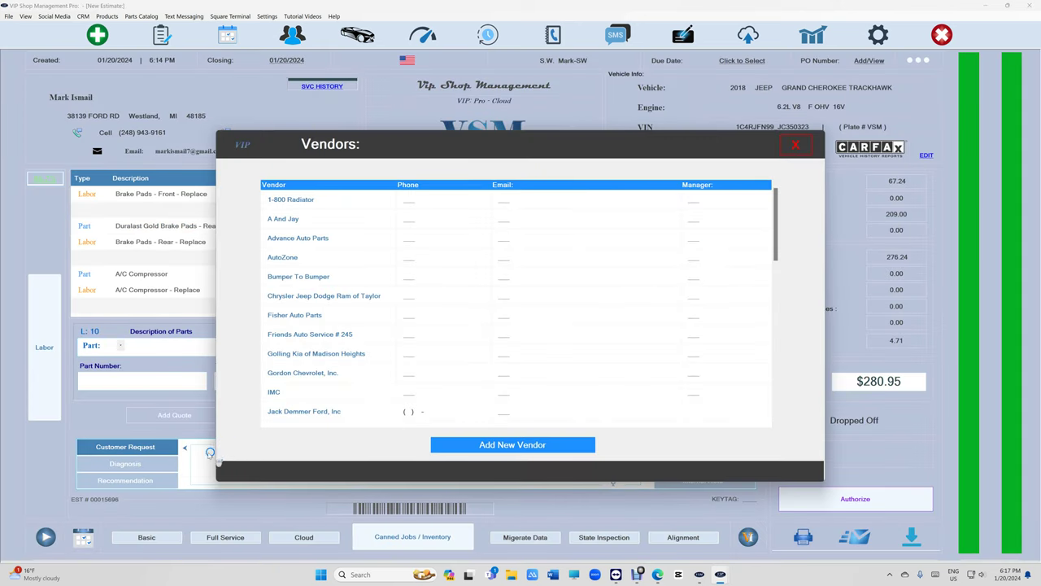
{"action": "left_click", "coordinate": [796, 145]}
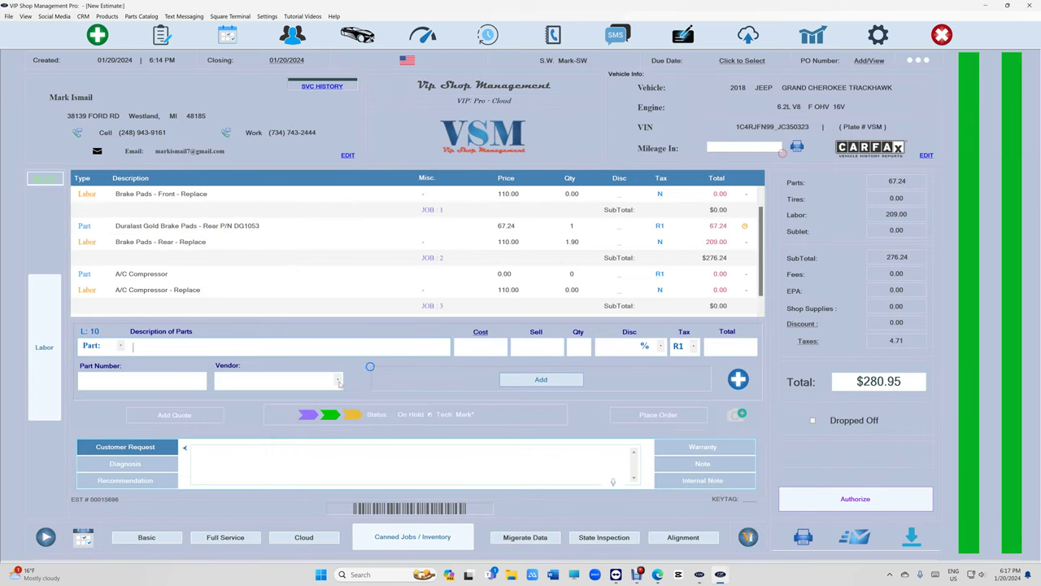
{"action": "left_click", "coordinate": [140, 461]}
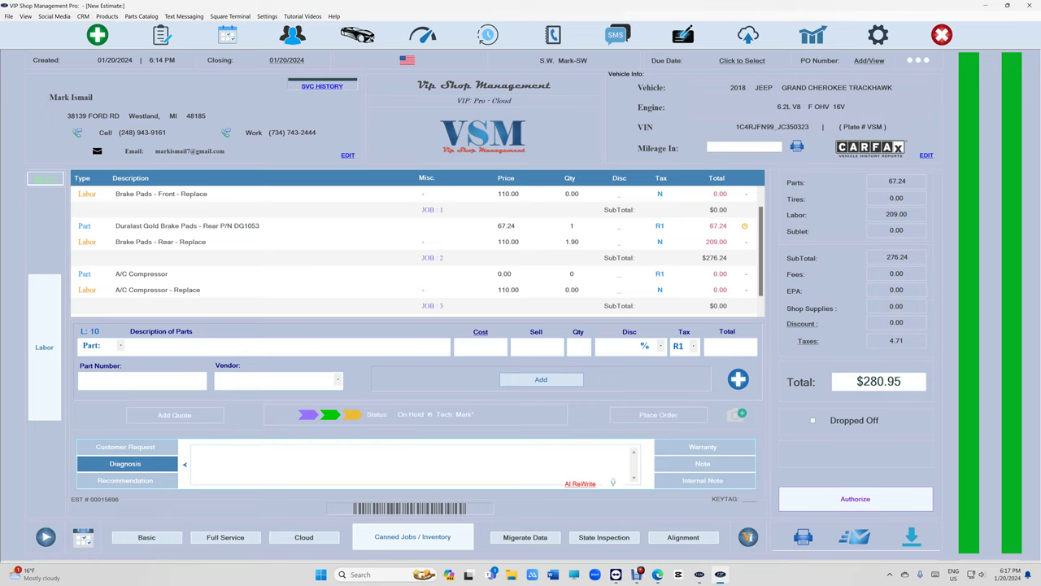
- Enter the diagnosis 'spark plugs are worn out and need to be replaced'
{"action": "left_click", "coordinate": [295, 467]}
{"action": "type", "text": "vehicle needs s"}
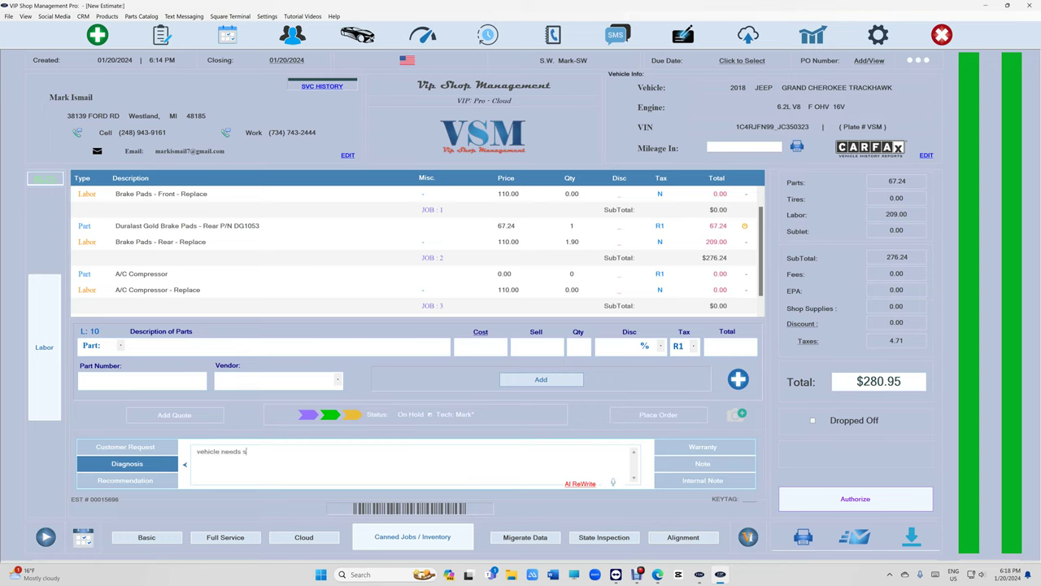
{"action": "key", "text": "BackSpace"}
{"action": "key", "text": "BackSpace"}
{"action": "key", "text": "BackSpace"}
{"action": "key", "text": "BackSpace"}
{"action": "key", "text": "BackSpace"}
{"action": "key", "text": "BackSpace"}
{"action": "key", "text": "BackSpace"}
{"action": "key", "text": "BackSpace"}
{"action": "key", "text": "BackSpace"}
{"action": "key", "text": "BackSpace"}
{"action": "key", "text": "BackSpace"}
{"action": "key", "text": "BackSpace"}
{"action": "key", "text": "BackSpace"}
{"action": "key", "text": "BackSpace"}
{"action": "type", "text": "spark plugs are worn out and need to be replaced"}
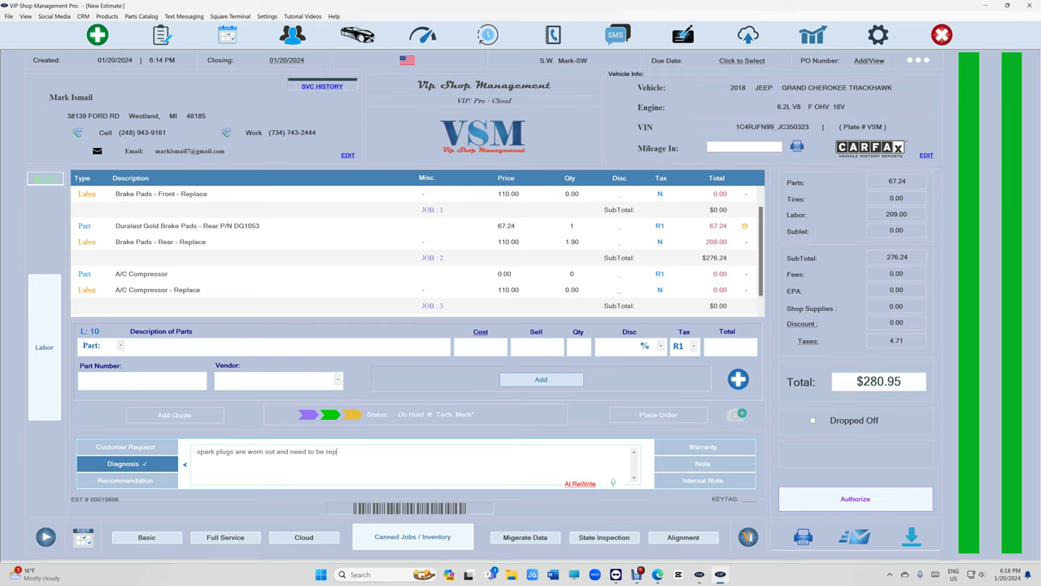
{"action": "left_click", "coordinate": [578, 484]}
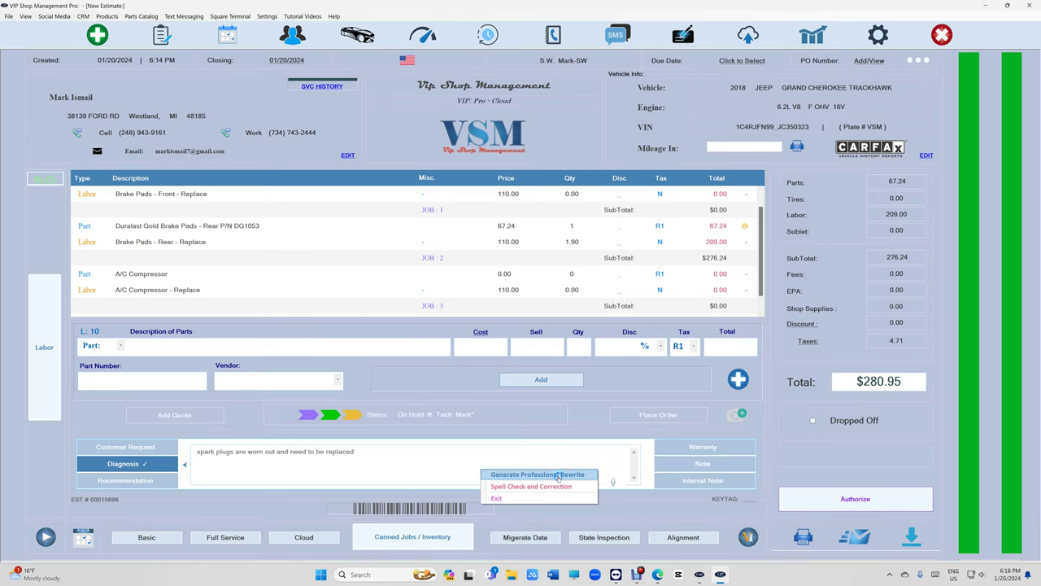
- Generate a professional AI rewrite of the spark plug diagnosis
{"action": "left_click", "coordinate": [558, 476]}
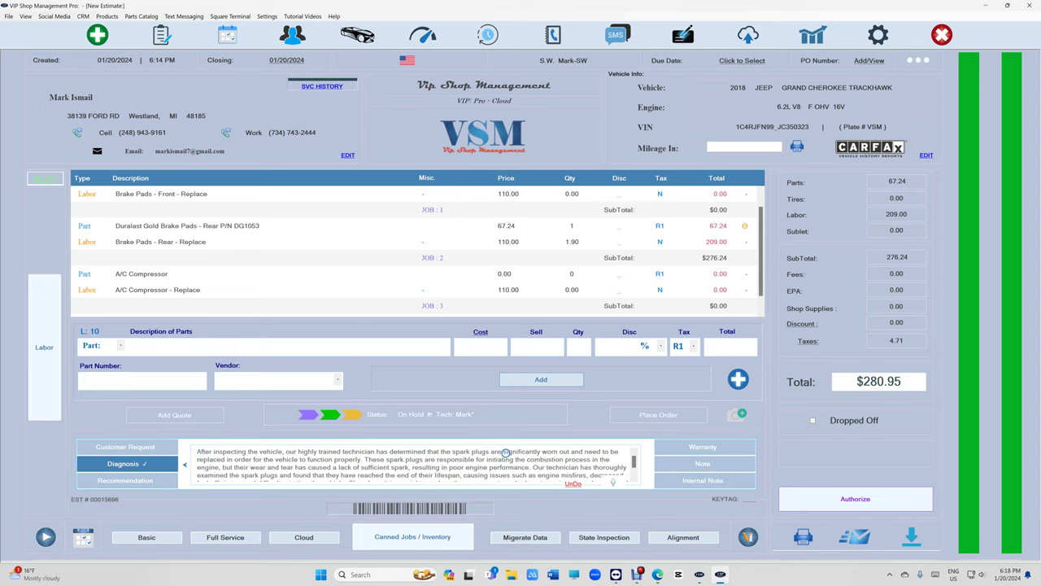
{"action": "scroll", "coordinate": [520, 452], "scroll_direction": "down", "scroll_amount": 1}
{"action": "scroll", "coordinate": [428, 458], "scroll_direction": "up", "scroll_amount": 1}
{"action": "scroll", "coordinate": [417, 470], "scroll_direction": "down", "scroll_amount": 1}
- Select and delete all of the diagnosis note text
{"action": "left_click_drag", "start_coordinate": [349, 478], "coordinate": [199, 450]}
{"action": "key", "text": "ctrl+a"}
{"action": "key", "text": "BackSpace"}
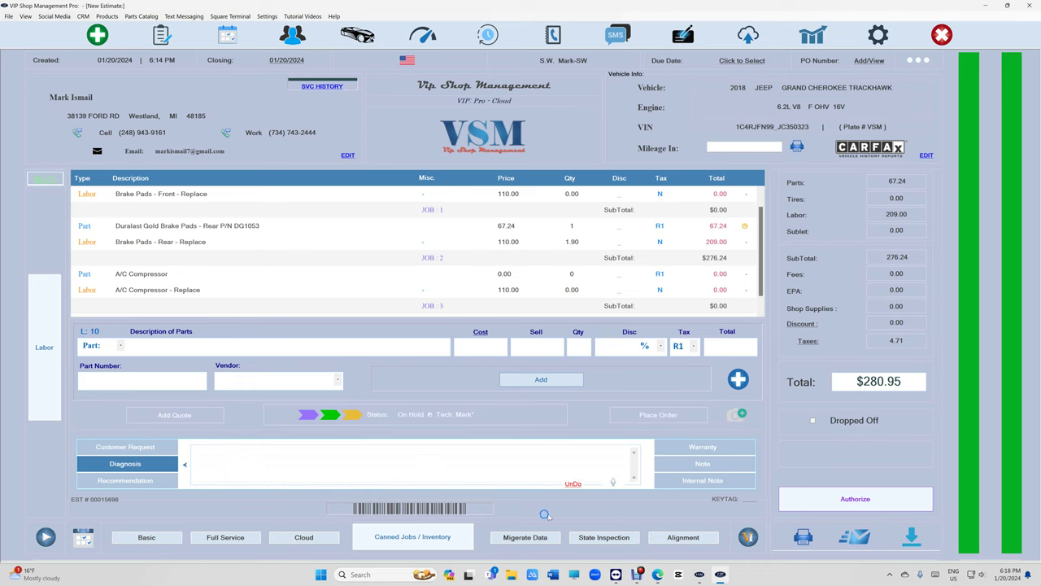
- Undo to restore the AI-written diagnosis text, leaving the AI rewrite options unchanged
{"action": "left_click", "coordinate": [571, 483]}
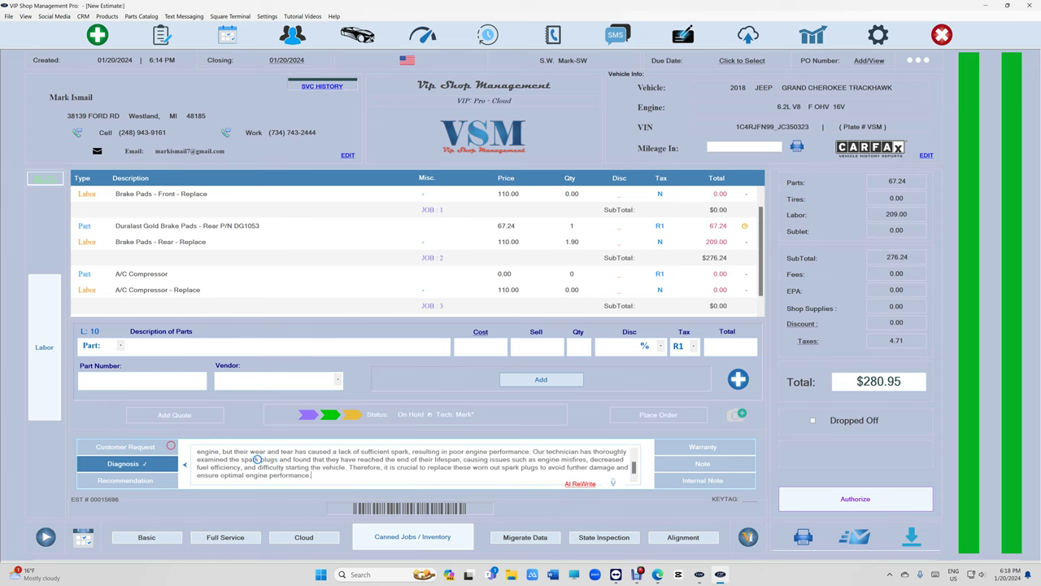
{"action": "left_click", "coordinate": [572, 484]}
{"action": "left_click", "coordinate": [371, 471]}
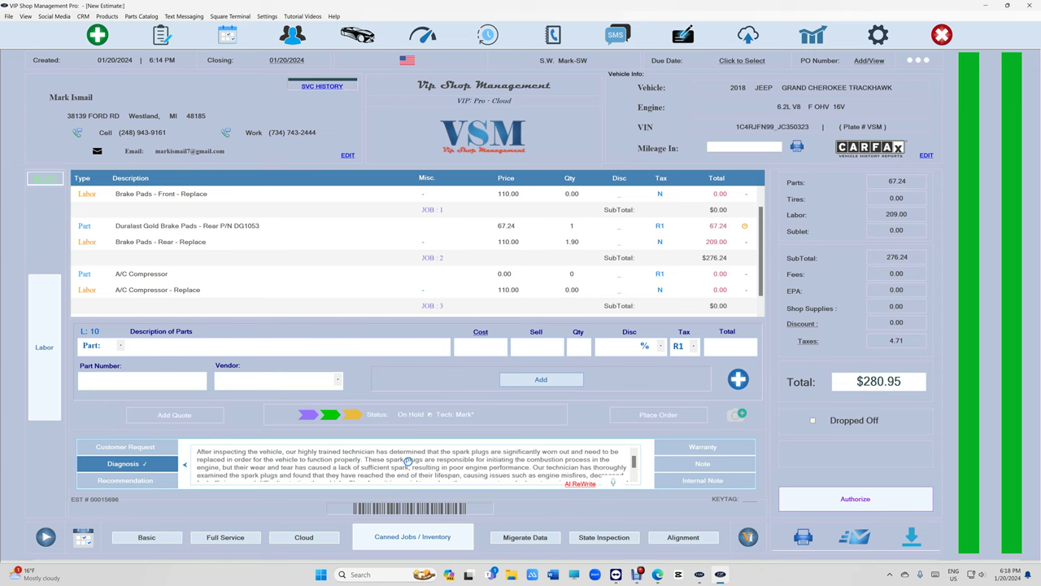
- Misspell 'responsible' by deleting a letter, then regenerate the Professional Rewrite to correct it
{"action": "left_click", "coordinate": [461, 460]}
{"action": "key", "text": "Delete"}
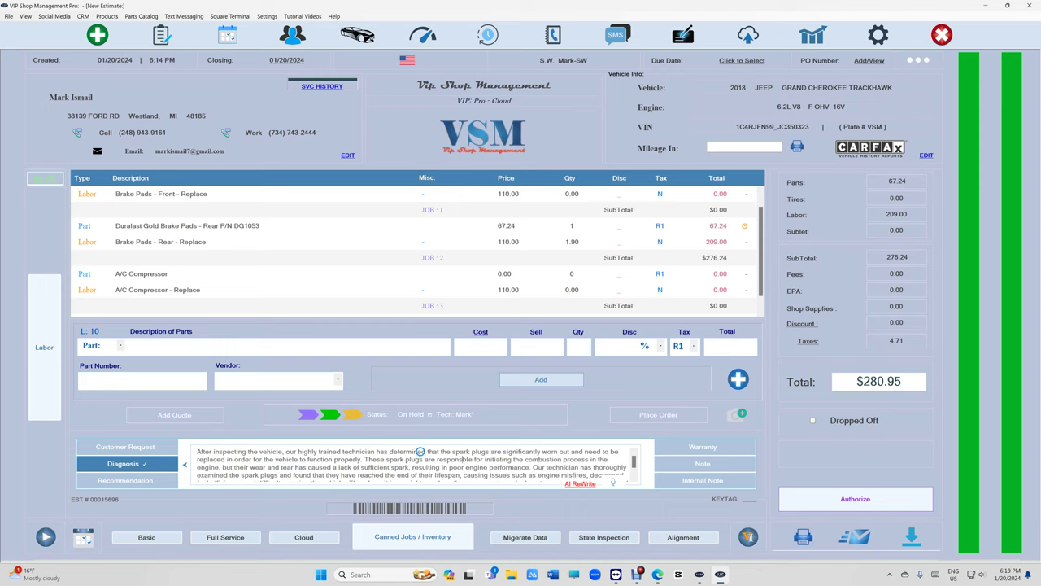
{"action": "left_click", "coordinate": [587, 485]}
{"action": "left_click", "coordinate": [556, 476]}
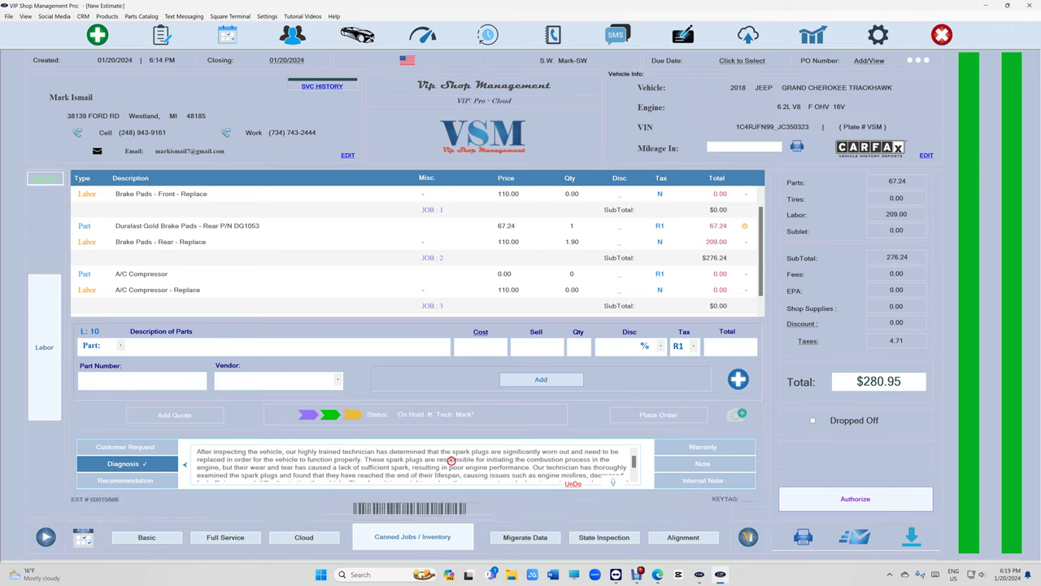
{"action": "scroll", "coordinate": [452, 462], "scroll_direction": "down", "scroll_amount": 1}
{"action": "scroll", "coordinate": [452, 462], "scroll_direction": "up", "scroll_amount": 1}
{"action": "scroll", "coordinate": [454, 462], "scroll_direction": "down", "scroll_amount": 1}
{"action": "scroll", "coordinate": [451, 462], "scroll_direction": "up", "scroll_amount": 1}
{"action": "scroll", "coordinate": [397, 475], "scroll_direction": "down", "scroll_amount": 1}
- Write a Recommendation note about new tires and a wheel alignment, then generate a Professional Rewrite
{"action": "left_click", "coordinate": [135, 481]}
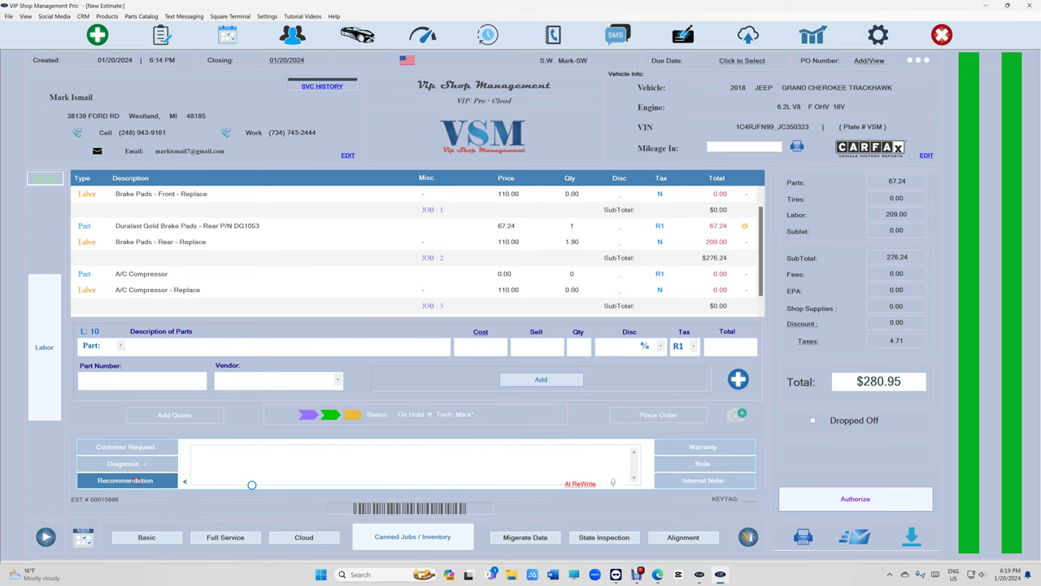
{"action": "type", "text": "vehicle"}
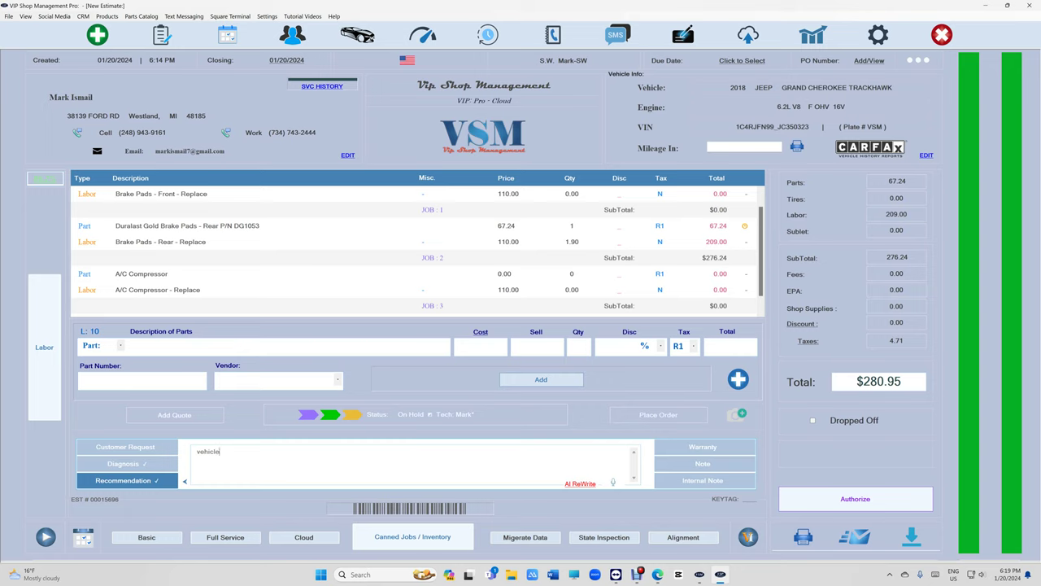
{"action": "type", "text": " needs four new tires and wheel wialignment"}
{"action": "left_click", "coordinate": [580, 483]}
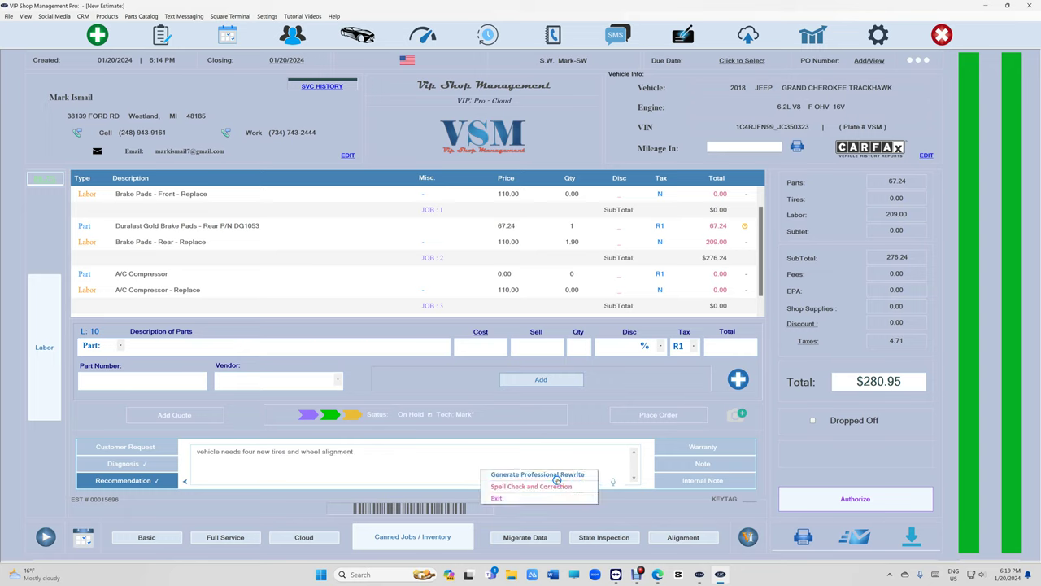
{"action": "left_click", "coordinate": [537, 474]}
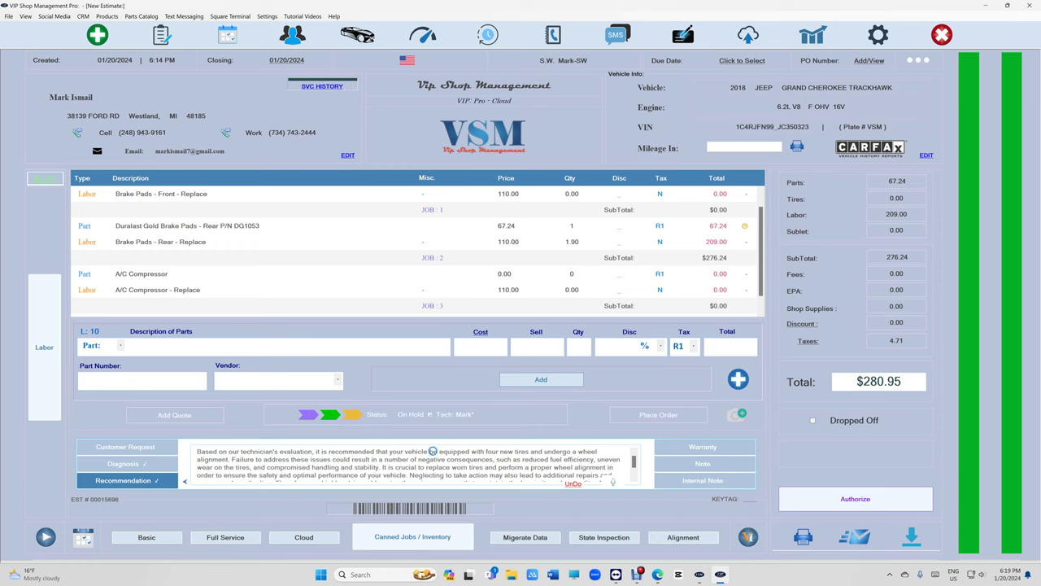
- Review the rewritten recommendation and highlight its fuel efficiency phrase
{"action": "scroll", "coordinate": [444, 453], "scroll_direction": "down", "scroll_amount": 1}
{"action": "scroll", "coordinate": [460, 455], "scroll_direction": "up", "scroll_amount": 1}
{"action": "left_click_drag", "start_coordinate": [523, 460], "coordinate": [588, 460]}
{"action": "scroll", "coordinate": [413, 461], "scroll_direction": "down", "scroll_amount": 1}
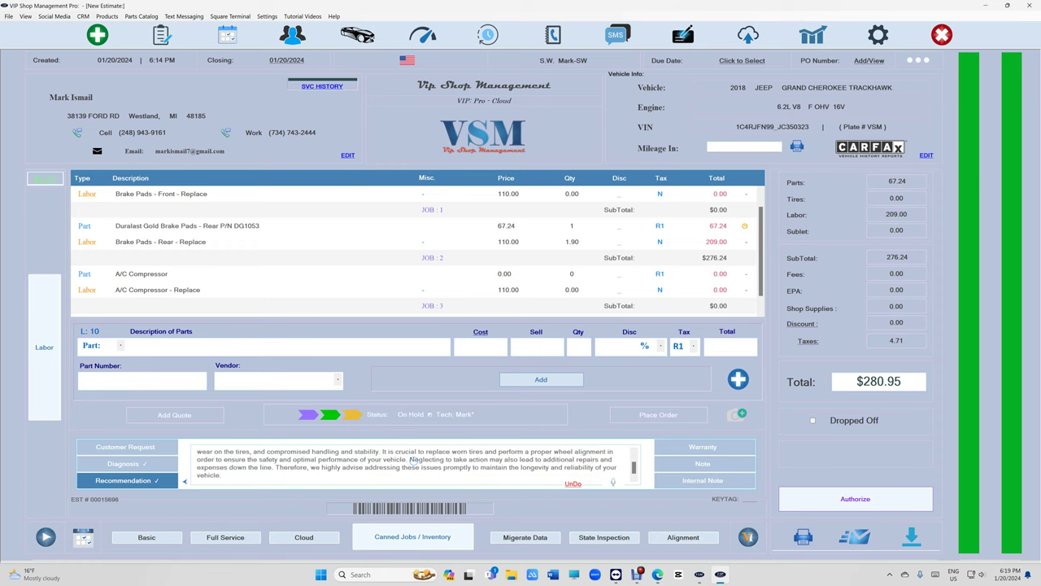